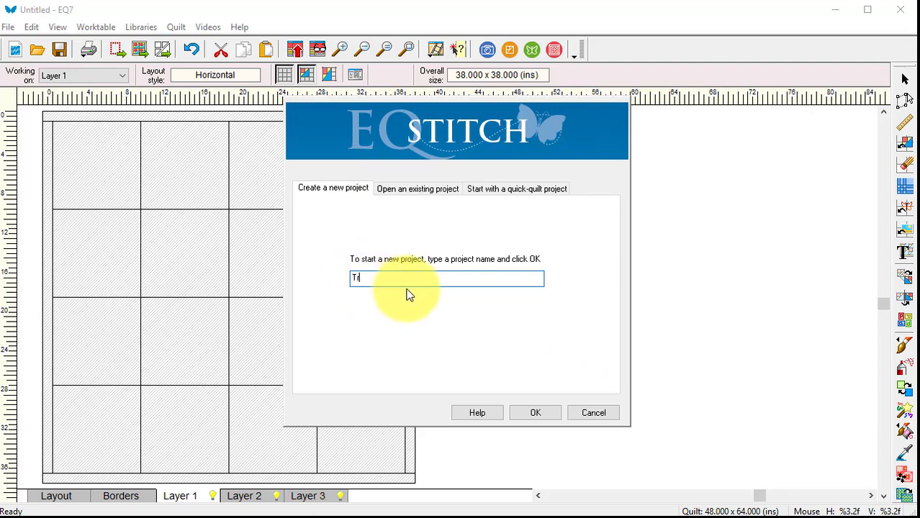
Step: Create a new project named True Whites
{"action": "type", "text": "True Whites"}
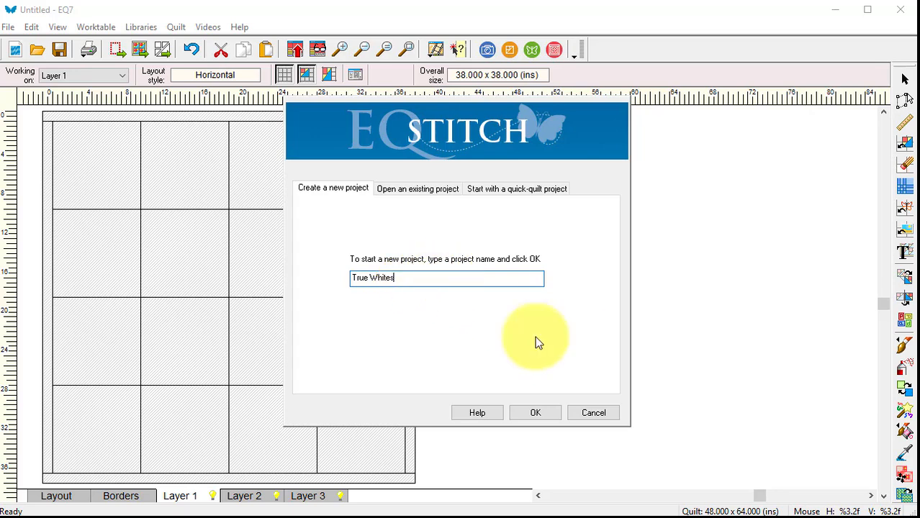
{"action": "left_click", "coordinate": [540, 419]}
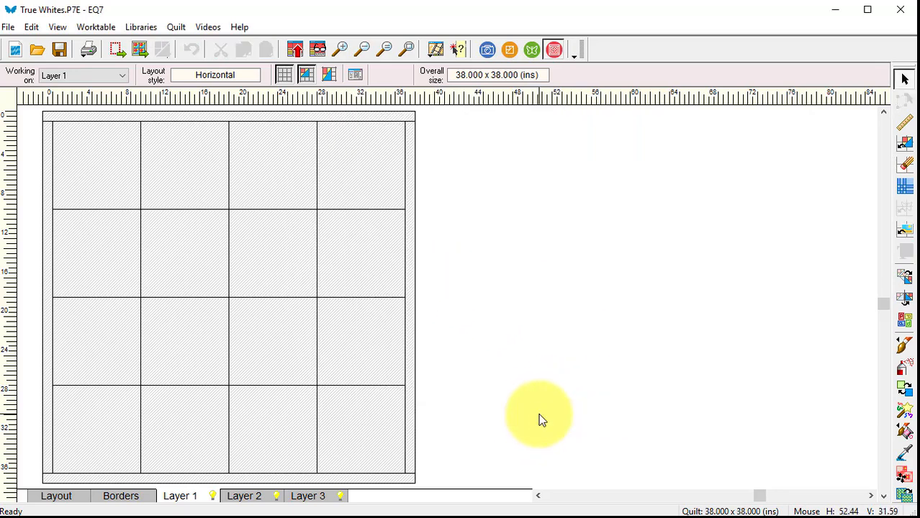
Step: Clear the unused fabrics from the Project Sketchbook, keeping the delete-only-unused option checked, and close the Sketchbook
{"action": "left_click", "coordinate": [317, 50]}
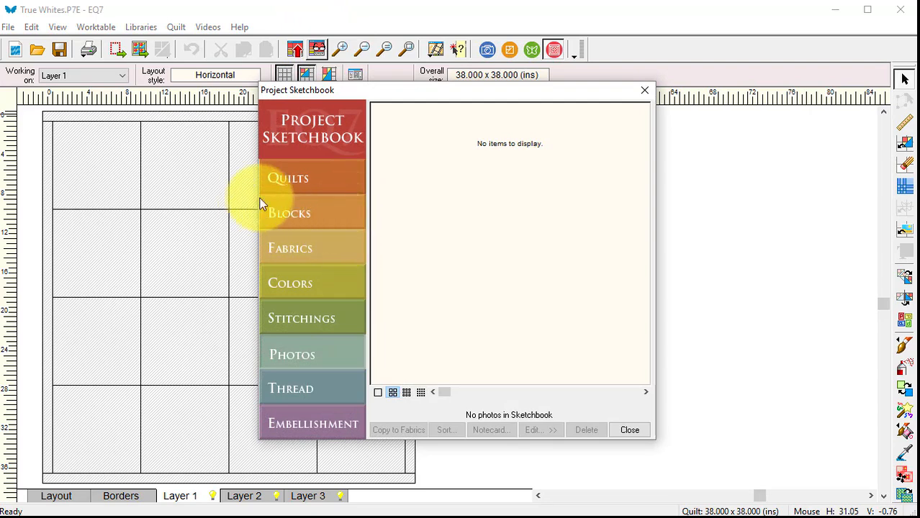
{"action": "left_click", "coordinate": [299, 247]}
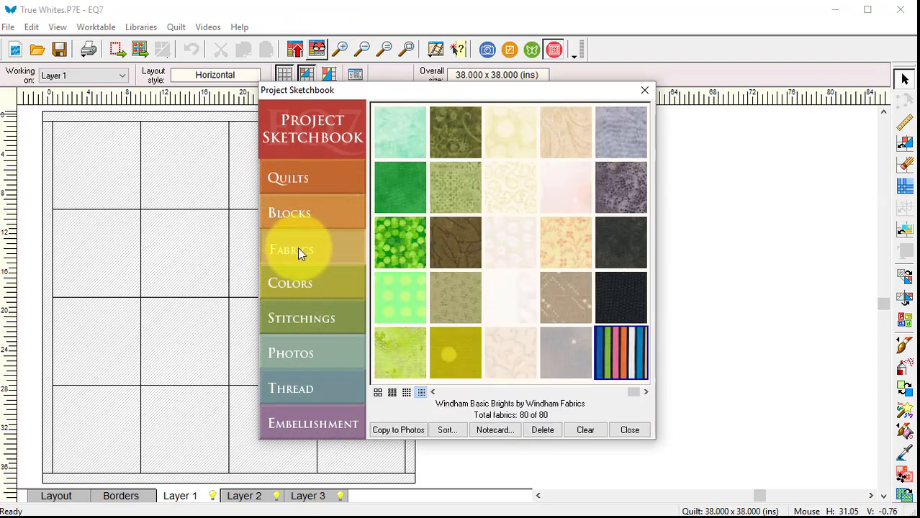
{"action": "left_click", "coordinate": [587, 431]}
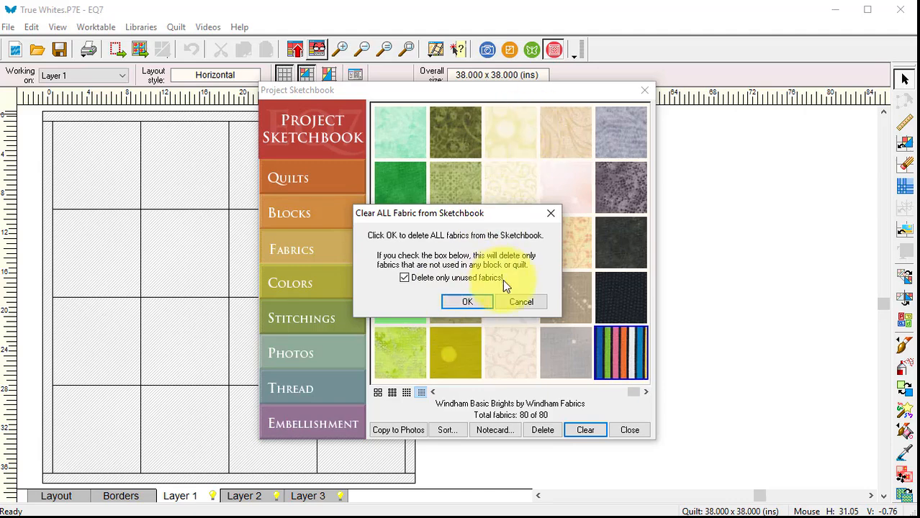
{"action": "left_click", "coordinate": [464, 303]}
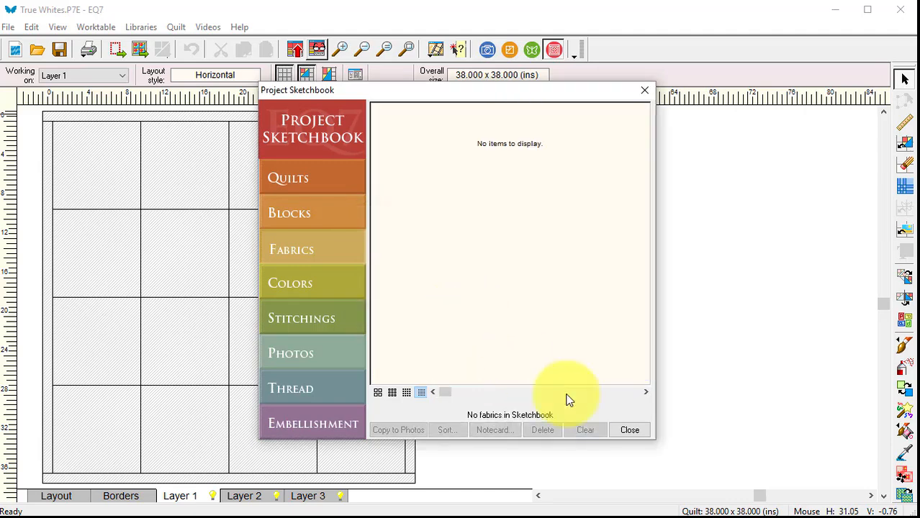
{"action": "left_click", "coordinate": [631, 429]}
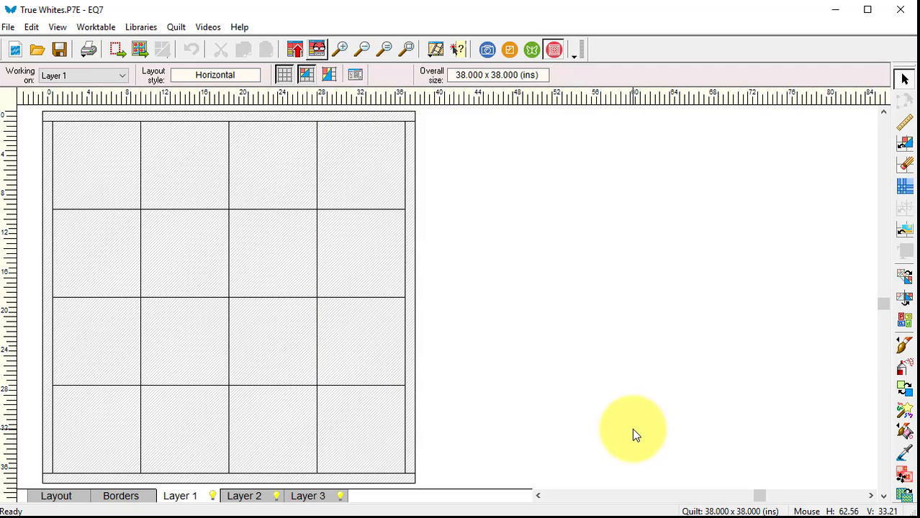
Step: Open the Fabric Library and display the 38 White fabrics in the By Color group
{"action": "left_click", "coordinate": [144, 29]}
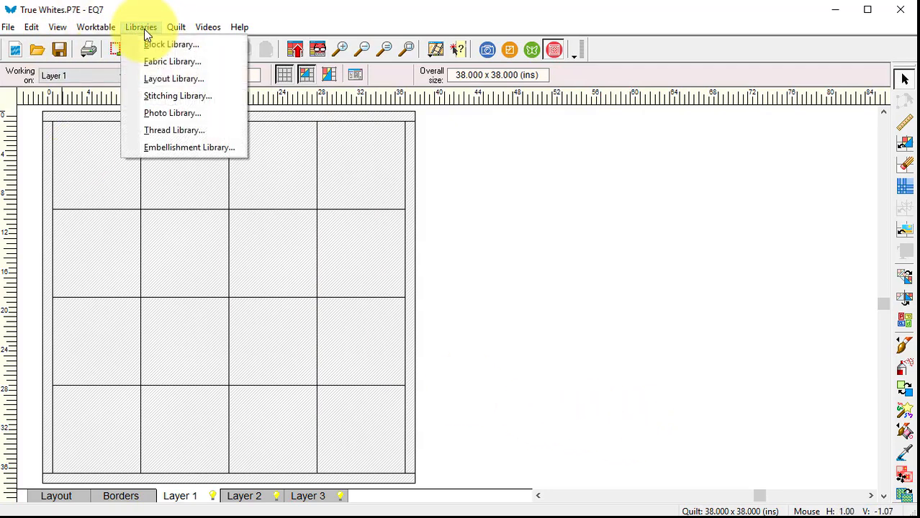
{"action": "left_click", "coordinate": [181, 61]}
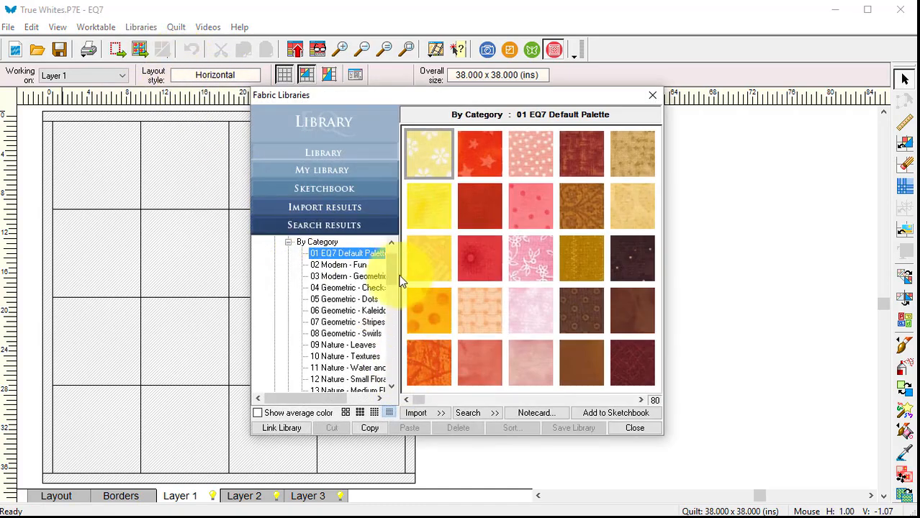
{"action": "left_click", "coordinate": [289, 244]}
{"action": "left_click", "coordinate": [287, 277]}
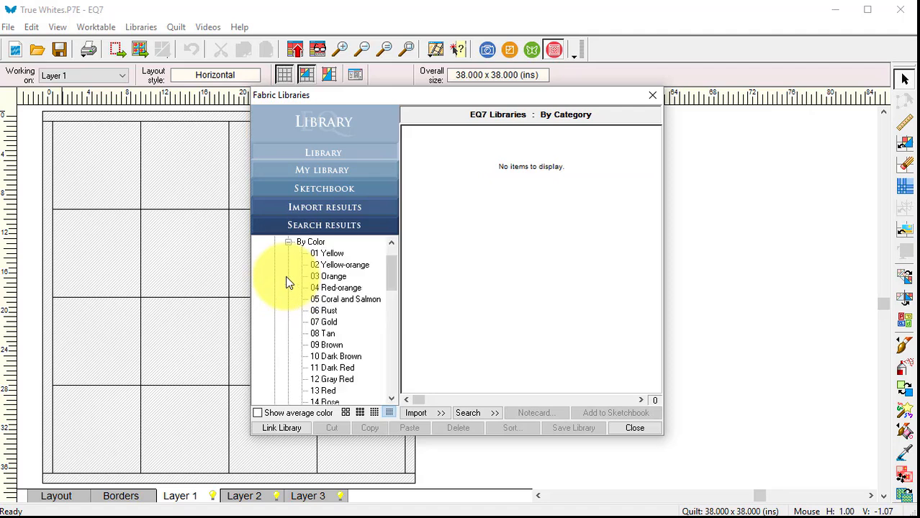
{"action": "scroll", "coordinate": [345, 367], "scroll_direction": "down", "scroll_amount": 3}
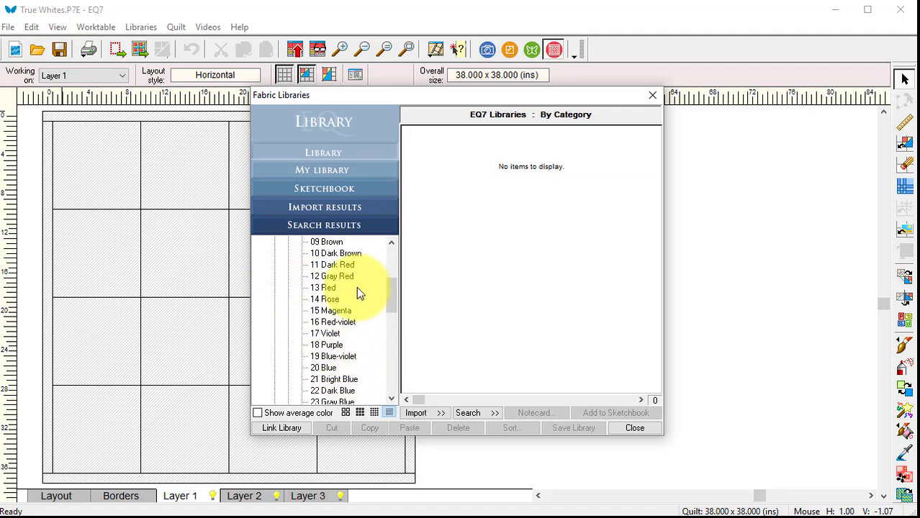
{"action": "scroll", "coordinate": [363, 344], "scroll_direction": "down", "scroll_amount": 1}
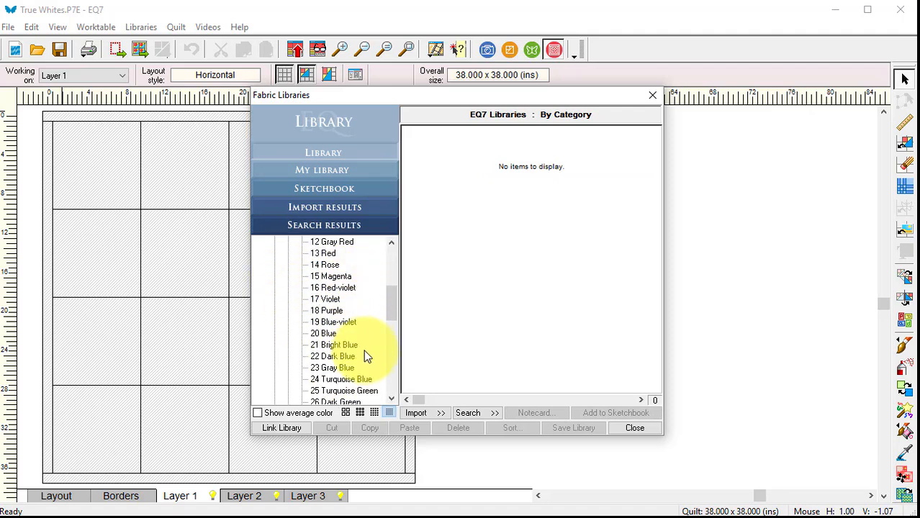
{"action": "scroll", "coordinate": [364, 352], "scroll_direction": "down", "scroll_amount": 2}
{"action": "scroll", "coordinate": [364, 350], "scroll_direction": "down", "scroll_amount": 3}
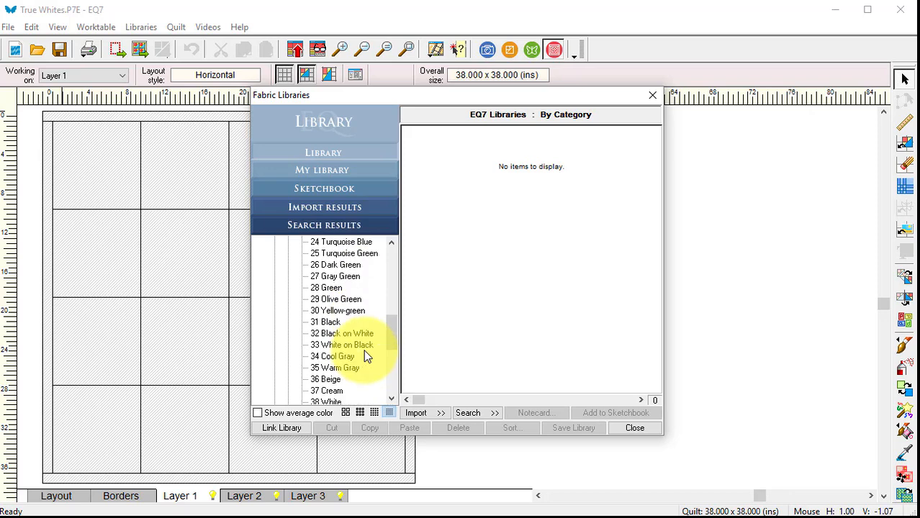
{"action": "left_click", "coordinate": [320, 372]}
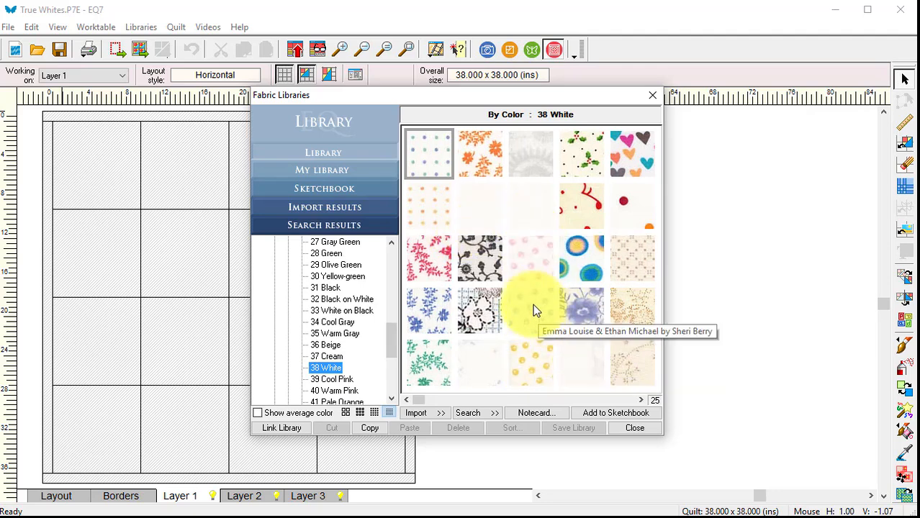
Step: Add the four plain, nearly solid white fabrics from 38 White to the Sketchbook
{"action": "left_click", "coordinate": [475, 212]}
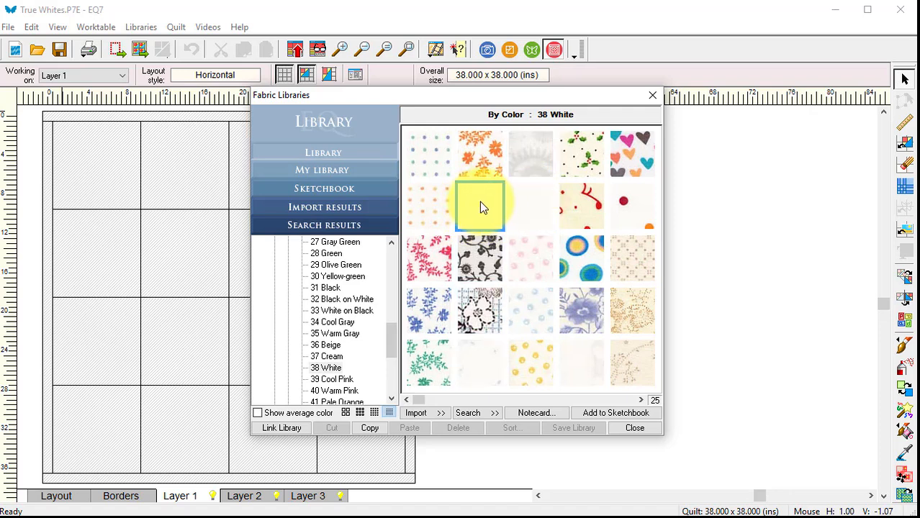
{"action": "left_click", "coordinate": [529, 207], "text": "ctrl"}
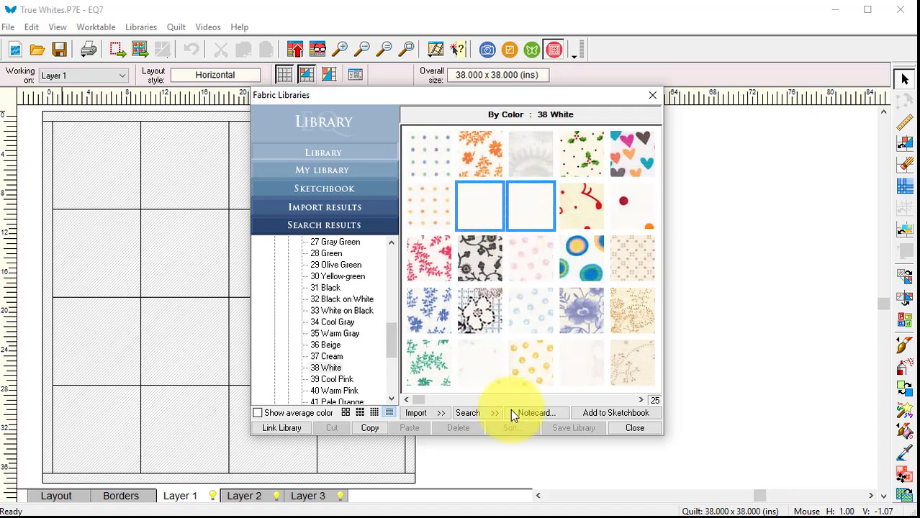
{"action": "left_click", "coordinate": [469, 374], "text": "ctrl"}
{"action": "left_click", "coordinate": [574, 373], "text": "ctrl"}
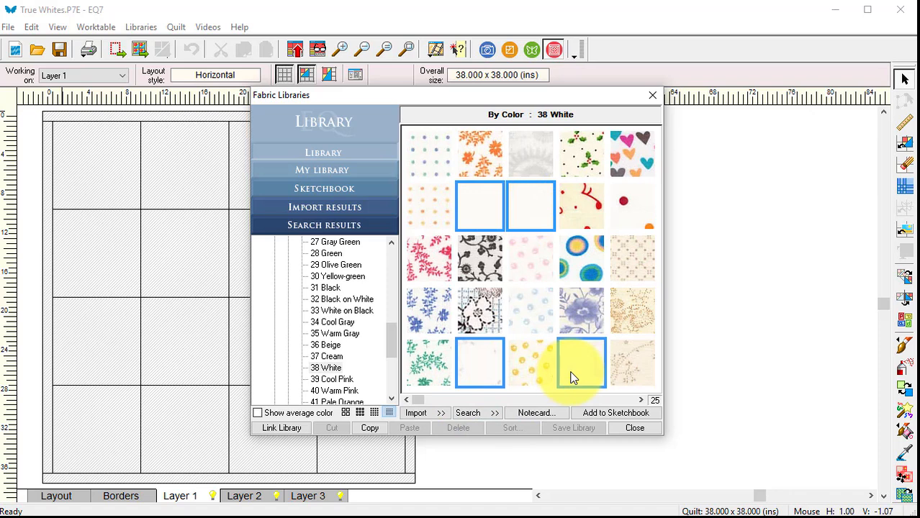
{"action": "left_click", "coordinate": [418, 394]}
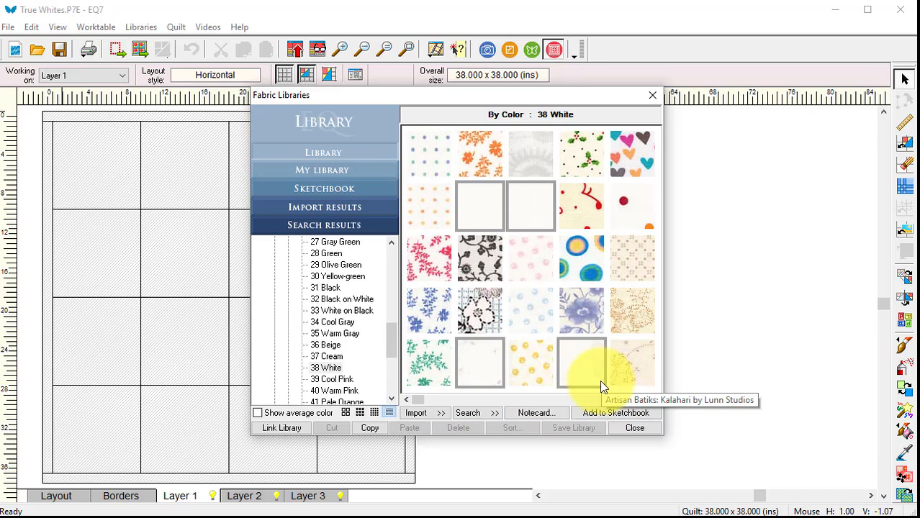
{"action": "left_click", "coordinate": [626, 413]}
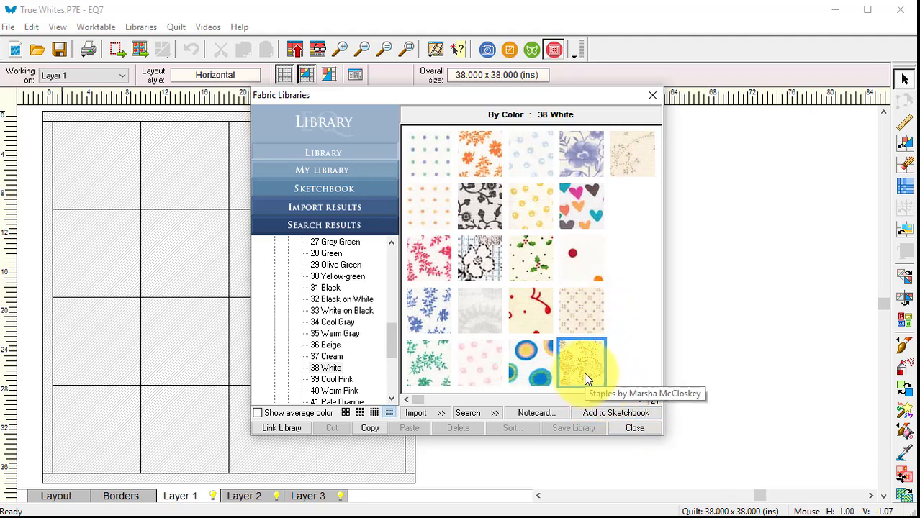
Step: Add the pink-dot, pale gray, two tan-print and blue-dot fabrics from 38 White to the Sketchbook
{"action": "left_click", "coordinate": [475, 364]}
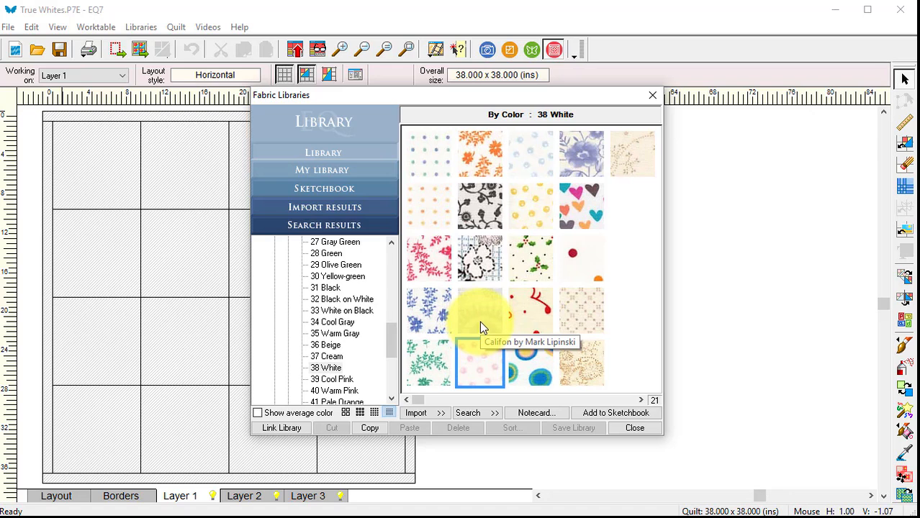
{"action": "left_click", "coordinate": [480, 322], "text": "ctrl"}
{"action": "left_click", "coordinate": [589, 310], "text": "ctrl"}
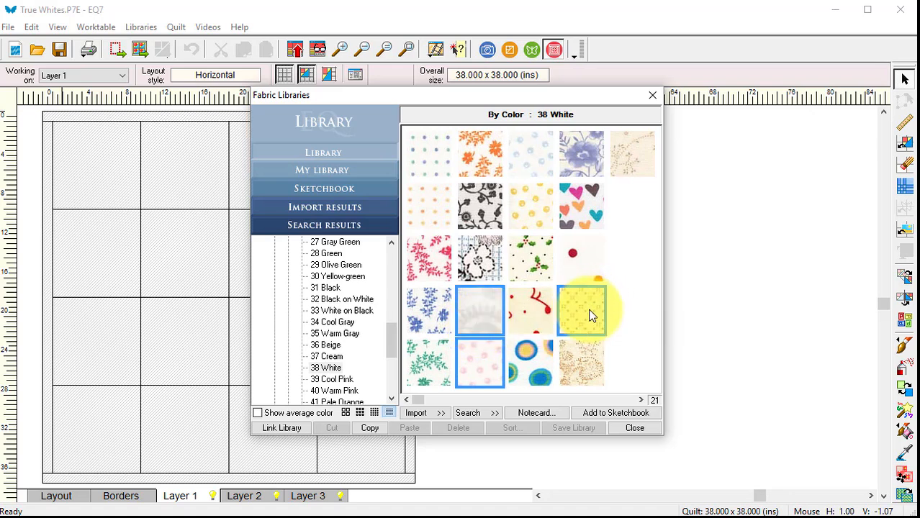
{"action": "left_click", "coordinate": [588, 370], "text": "ctrl"}
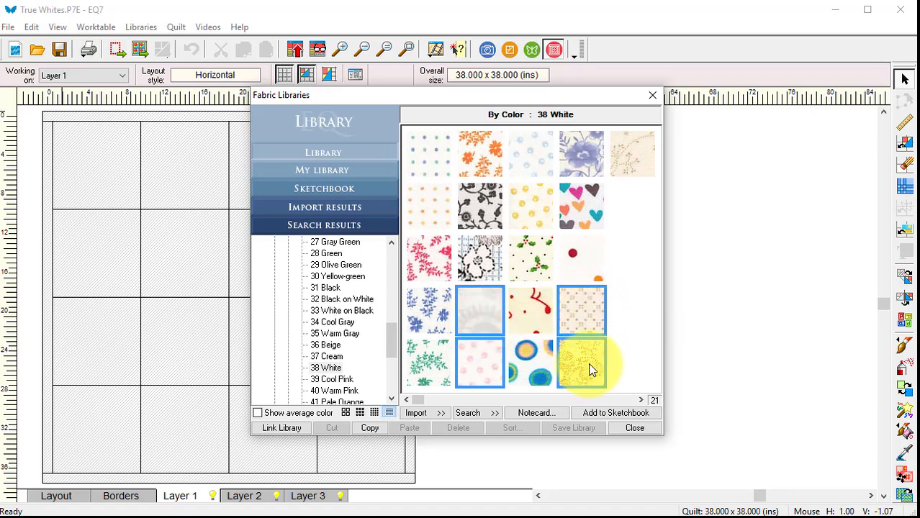
{"action": "left_click", "coordinate": [523, 159], "text": "ctrl"}
{"action": "left_click", "coordinate": [623, 413]}
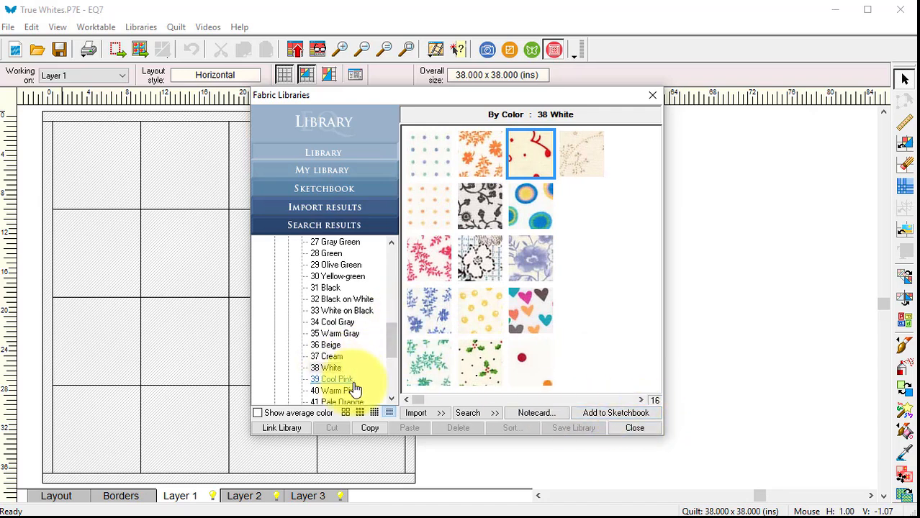
Step: Add twelve 34 Cool Gray fabrics to the Sketchbook, including the daisy, leaf, plaid, bark-stripe, swirl and pale textured prints
{"action": "left_click", "coordinate": [332, 322]}
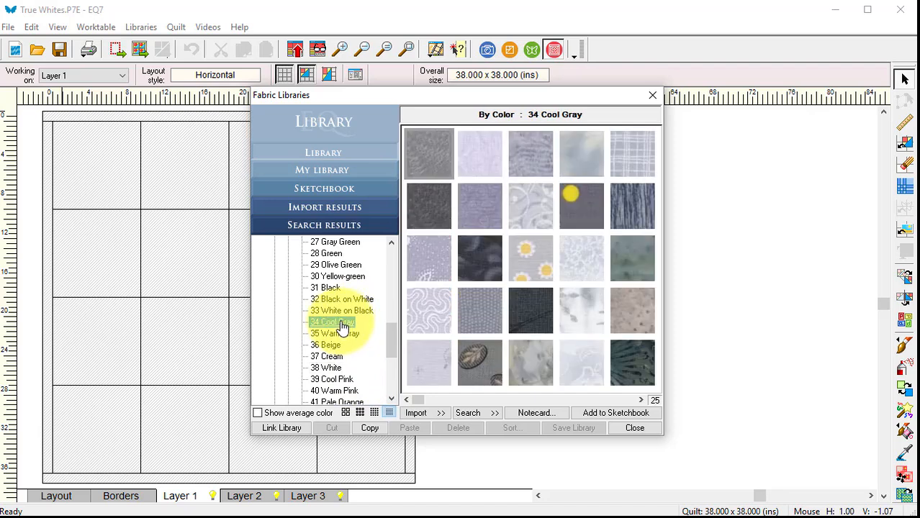
{"action": "left_click", "coordinate": [531, 261]}
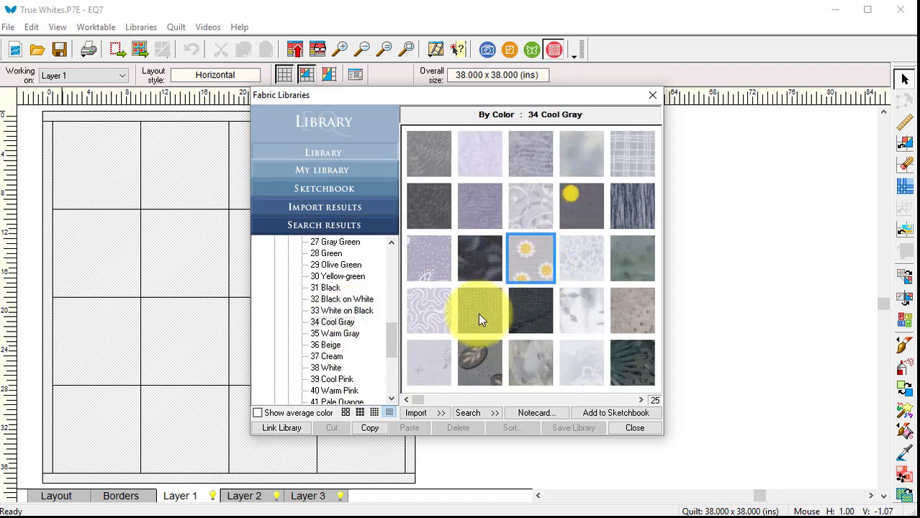
{"action": "left_click", "coordinate": [471, 364]}
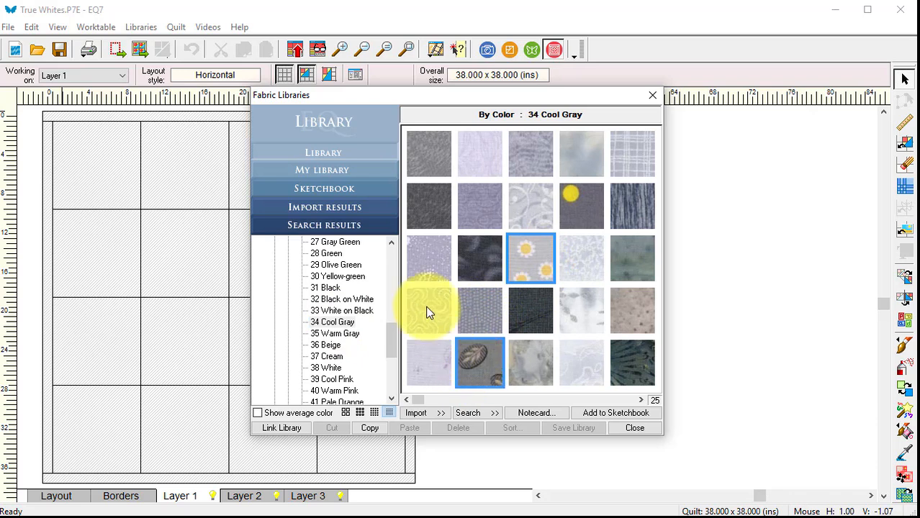
{"action": "left_click", "coordinate": [427, 312], "text": "ctrl"}
{"action": "left_click", "coordinate": [427, 259], "text": "ctrl"}
{"action": "left_click", "coordinate": [424, 359], "text": "ctrl"}
{"action": "left_click", "coordinate": [486, 158], "text": "ctrl"}
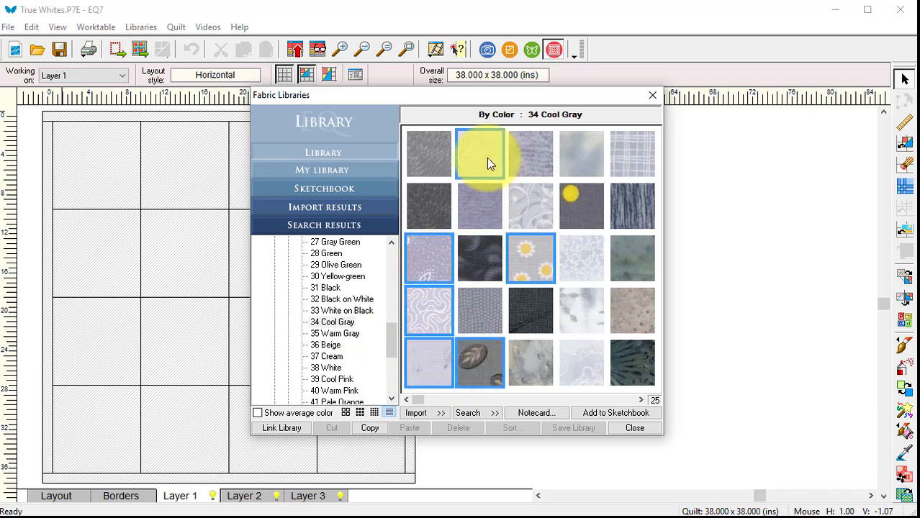
{"action": "left_click", "coordinate": [530, 208], "text": "ctrl"}
{"action": "left_click", "coordinate": [583, 268], "text": "ctrl"}
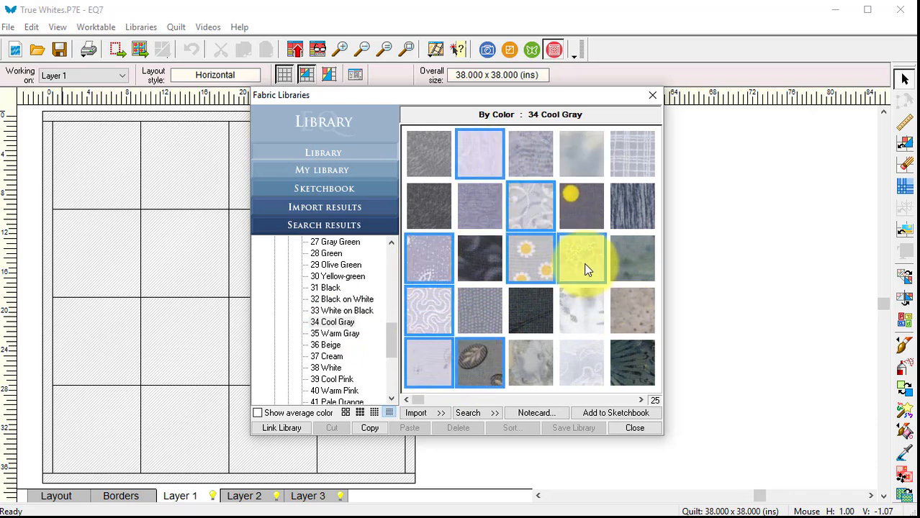
{"action": "left_click", "coordinate": [581, 373], "text": "ctrl"}
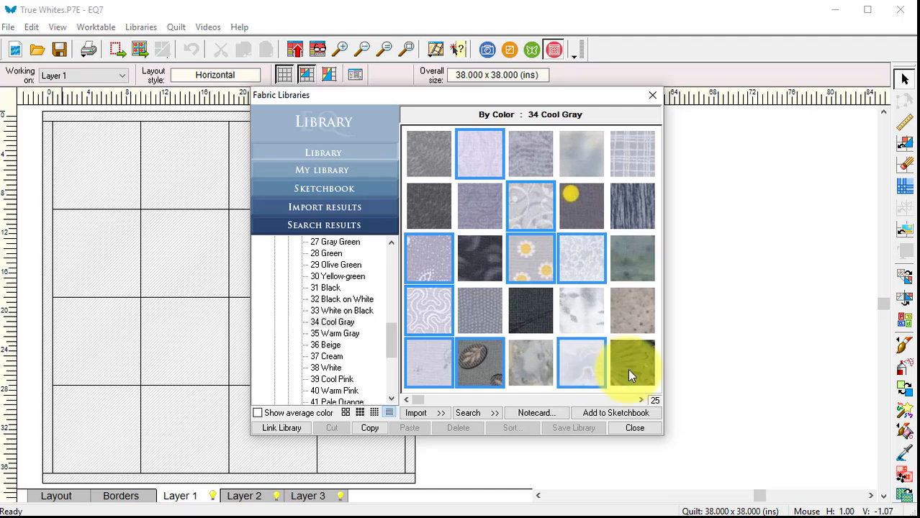
{"action": "left_click", "coordinate": [633, 209], "text": "ctrl"}
{"action": "left_click", "coordinate": [616, 147], "text": "ctrl"}
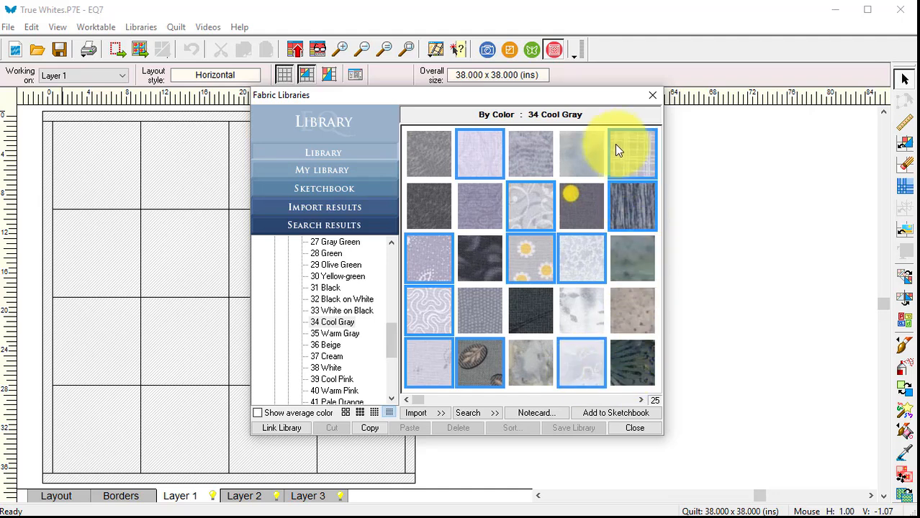
{"action": "left_click", "coordinate": [426, 153], "text": "ctrl"}
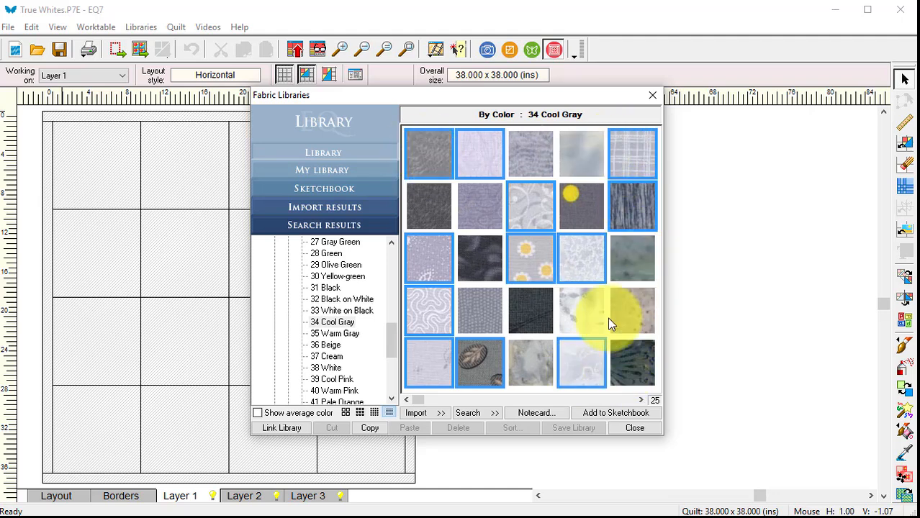
{"action": "left_click", "coordinate": [616, 413]}
Step: Select fabrics in the 39 Cool Pink category, including the pale pink one with gray dots
{"action": "left_click", "coordinate": [332, 379]}
{"action": "left_click", "coordinate": [429, 311], "text": "ctrl"}
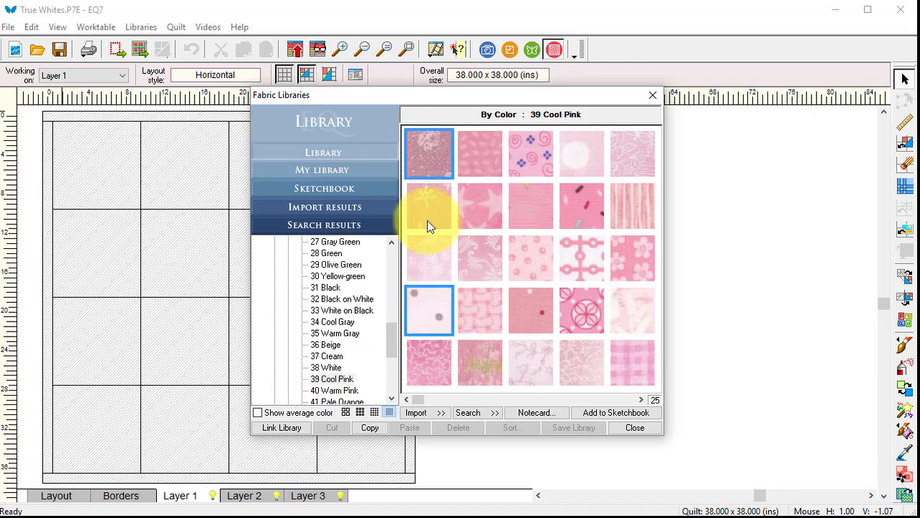
{"action": "left_click", "coordinate": [429, 228]}
{"action": "scroll", "coordinate": [349, 380], "scroll_direction": "down", "scroll_amount": 1}
Step: Add 42 Pale Yellow fabrics to the Sketchbook, including the striped one, the plain one and the two palest prints in the last row
{"action": "left_click", "coordinate": [346, 379]}
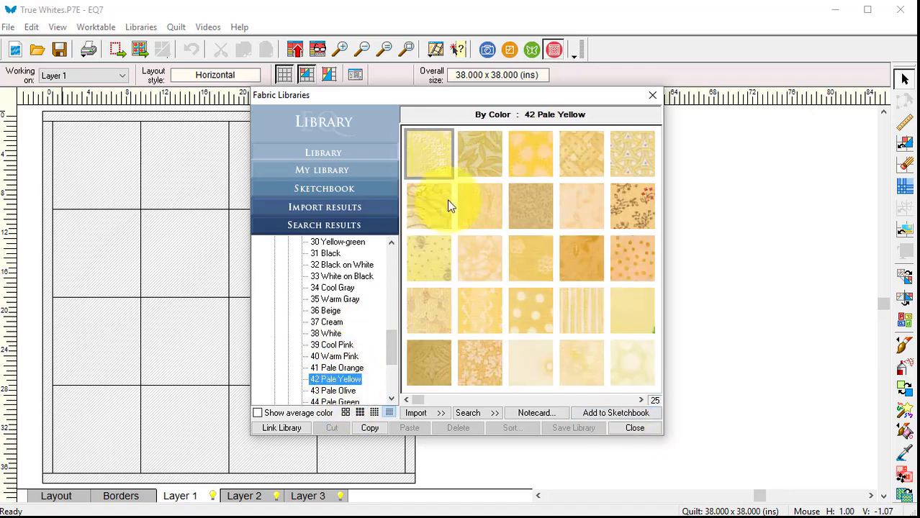
{"action": "left_click", "coordinate": [636, 365], "text": "ctrl"}
{"action": "left_click", "coordinate": [581, 363], "text": "ctrl"}
{"action": "left_click", "coordinate": [576, 318], "text": "ctrl"}
{"action": "left_click", "coordinate": [630, 316], "text": "ctrl"}
{"action": "left_click", "coordinate": [629, 414]}
Step: Add the five first-column fabrics of the 36 Beige category to the Sketchbook and close the Fabric Library
{"action": "left_click", "coordinate": [329, 312]}
{"action": "left_click", "coordinate": [431, 366], "text": "ctrl"}
{"action": "left_click", "coordinate": [429, 312], "text": "ctrl"}
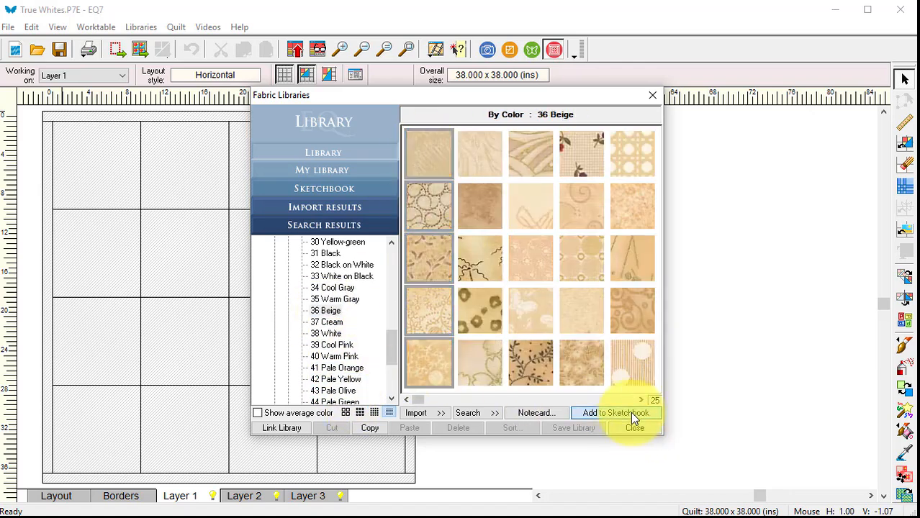
{"action": "left_click", "coordinate": [634, 427]}
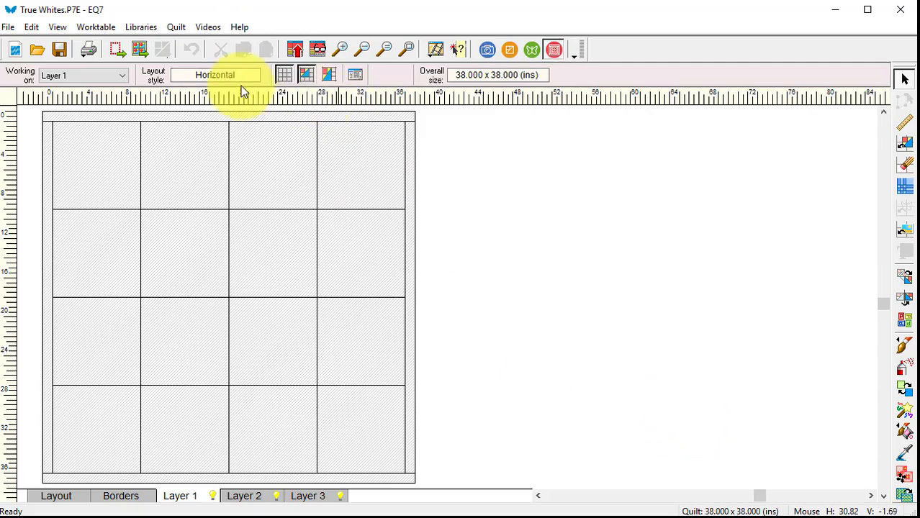
Step: Copy the five second-column Sketchbook fabrics to Photos, from the pink-dotted one down to the dark gray print
{"action": "left_click", "coordinate": [316, 49]}
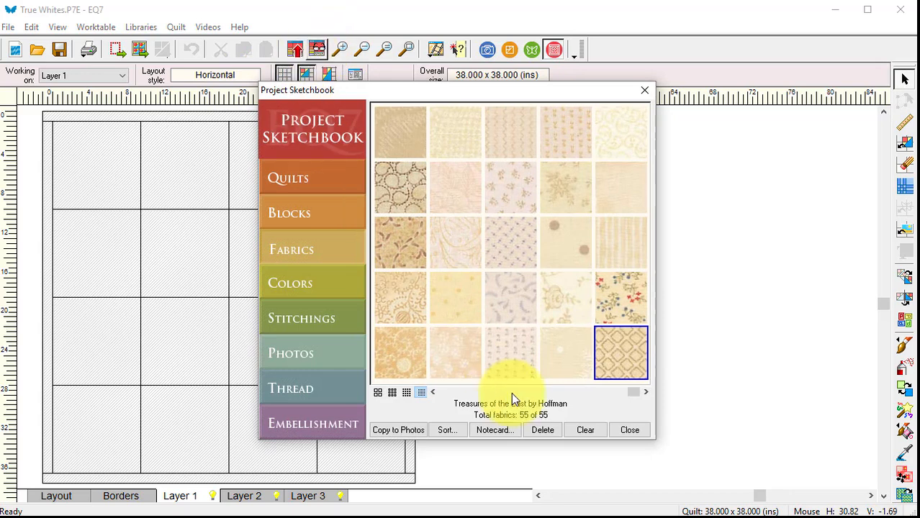
{"action": "left_click_drag", "start_coordinate": [633, 392], "coordinate": [409, 390]}
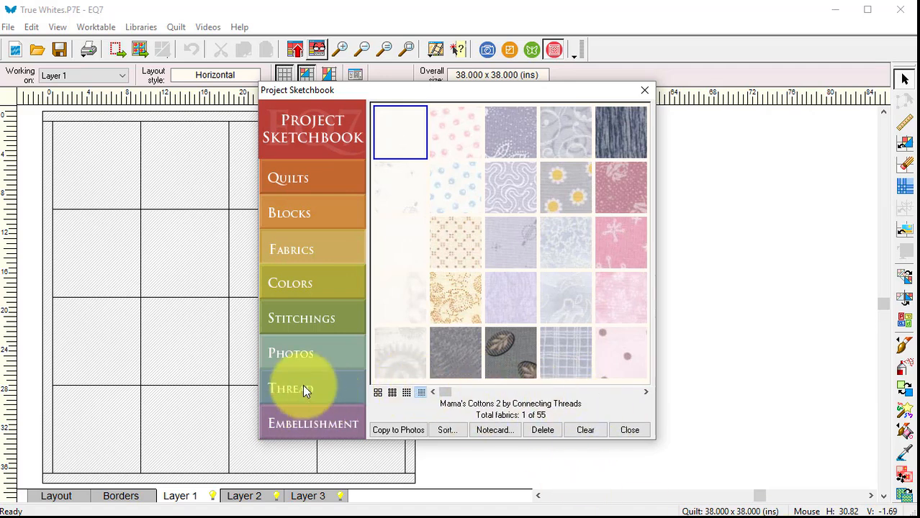
{"action": "left_click", "coordinate": [455, 132]}
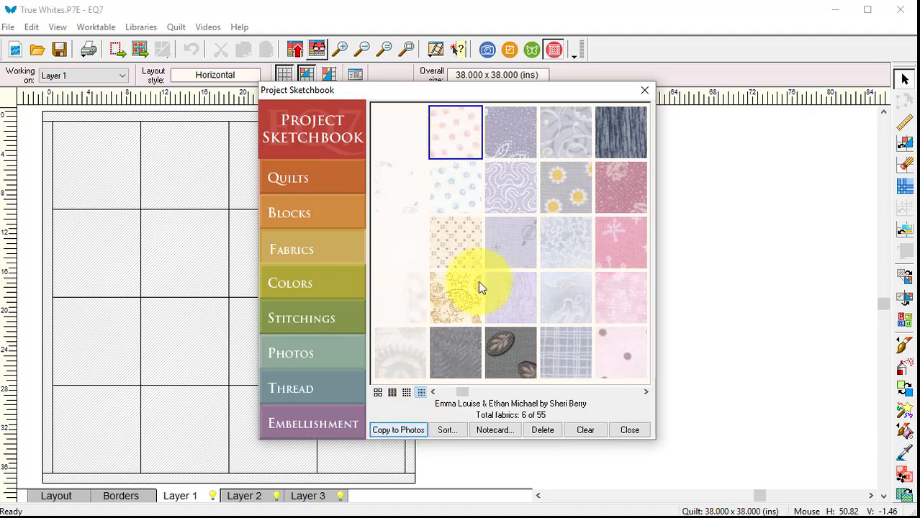
{"action": "left_click", "coordinate": [462, 194]}
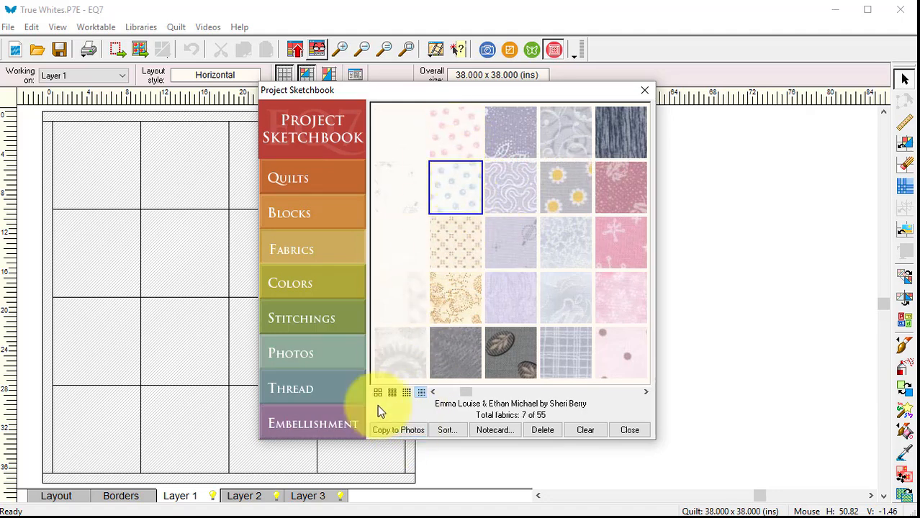
{"action": "left_click", "coordinate": [456, 252]}
{"action": "left_click", "coordinate": [459, 318]}
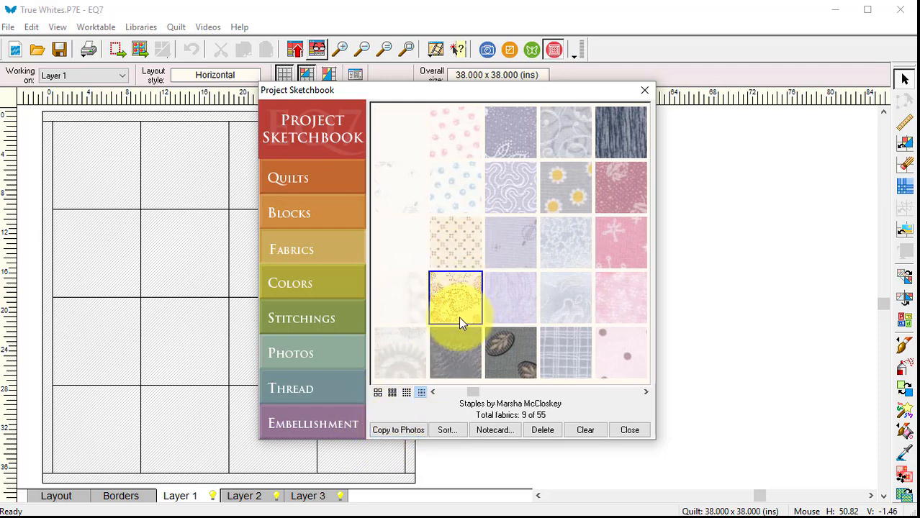
{"action": "left_click", "coordinate": [394, 432]}
{"action": "left_click", "coordinate": [462, 370]}
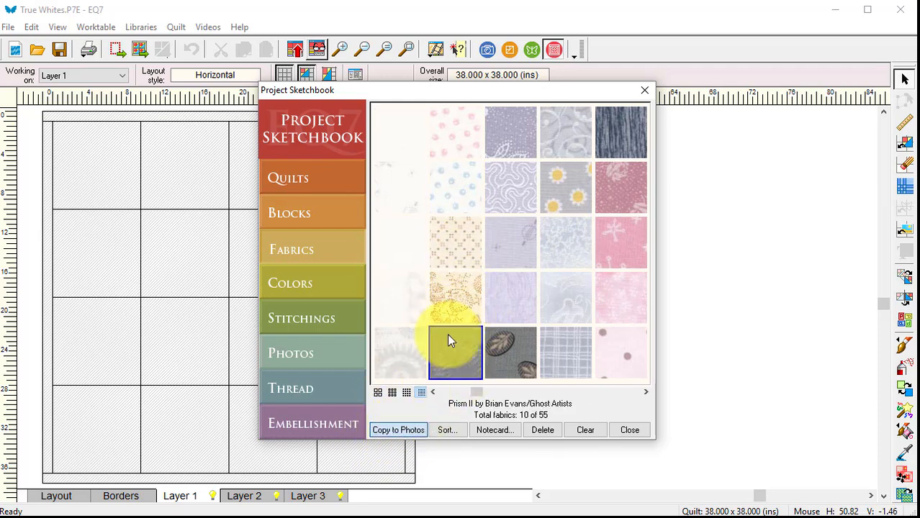
Step: Copy the five third-column Sketchbook fabrics to Photos, from the dotted lavender print down to the dark leaf print
{"action": "left_click", "coordinate": [512, 122]}
{"action": "left_click", "coordinate": [511, 188]}
{"action": "left_click", "coordinate": [510, 244]}
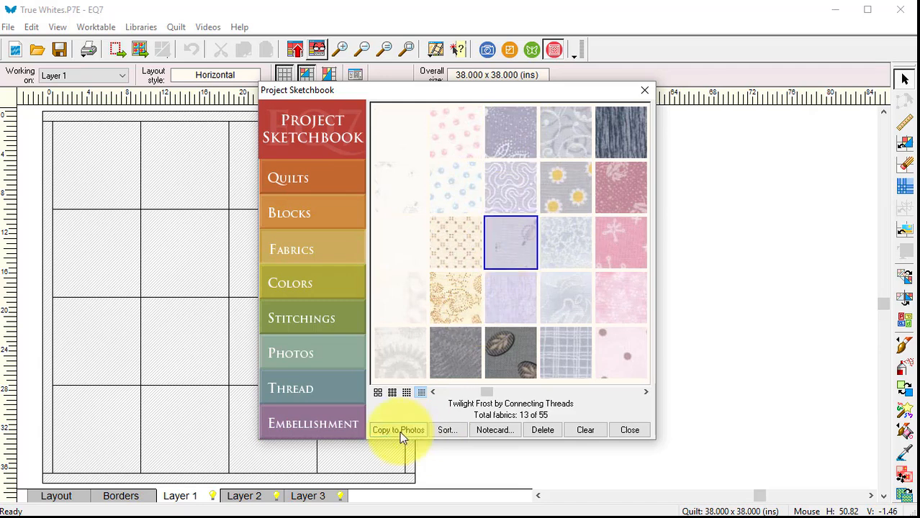
{"action": "left_click", "coordinate": [511, 298]}
{"action": "left_click", "coordinate": [511, 353]}
Step: Copy the five fourth-column fabrics to Photos, including the gray swirl, the daisy print and the plaid
{"action": "left_click", "coordinate": [566, 134]}
{"action": "left_click", "coordinate": [406, 433]}
{"action": "left_click", "coordinate": [565, 190]}
{"action": "left_click", "coordinate": [565, 245]}
{"action": "left_click", "coordinate": [566, 298]}
{"action": "left_click", "coordinate": [566, 353]}
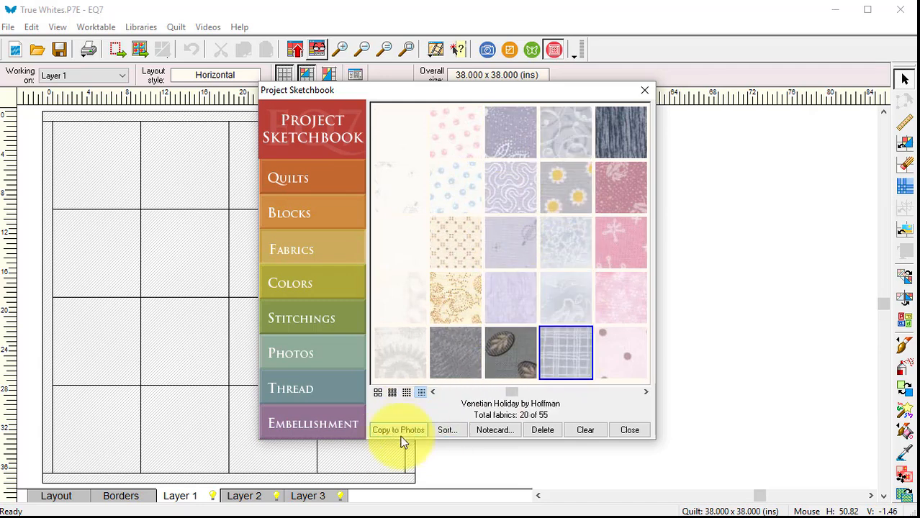
{"action": "left_click", "coordinate": [398, 430]}
Step: Copy the five fabrics from the dark bark stripe through the reds and pinks to the gray-dotted pale pink to Photos
{"action": "left_click", "coordinate": [620, 132]}
{"action": "left_click", "coordinate": [620, 188]}
{"action": "left_click", "coordinate": [620, 243]}
{"action": "left_click", "coordinate": [621, 298]}
{"action": "left_click", "coordinate": [620, 353]}
{"action": "left_click", "coordinate": [410, 434]}
Step: Copy the remaining yellow, beige and cream fabrics to Photos and close the Sketchbook
{"action": "left_click_drag", "start_coordinate": [529, 393], "coordinate": [597, 392]}
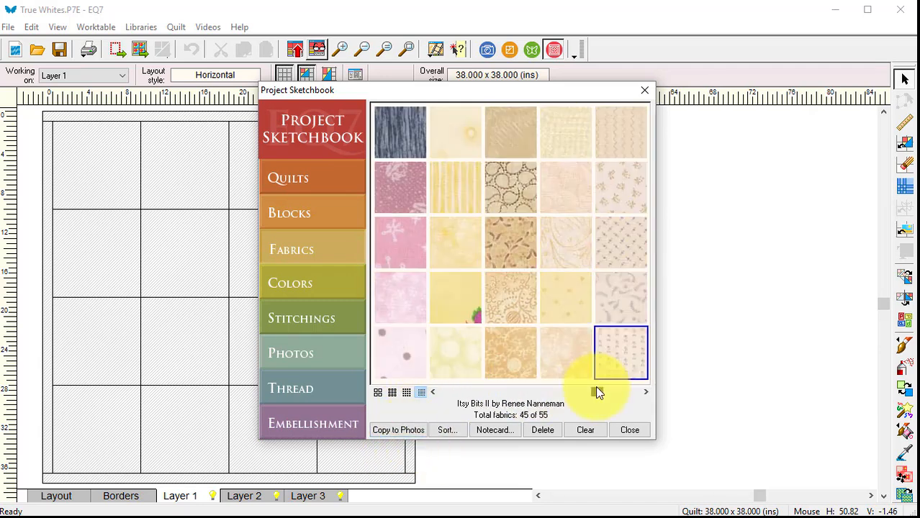
{"action": "left_click", "coordinate": [456, 133]}
{"action": "left_click", "coordinate": [400, 430]}
{"action": "left_click_drag", "start_coordinate": [531, 392], "coordinate": [640, 393]}
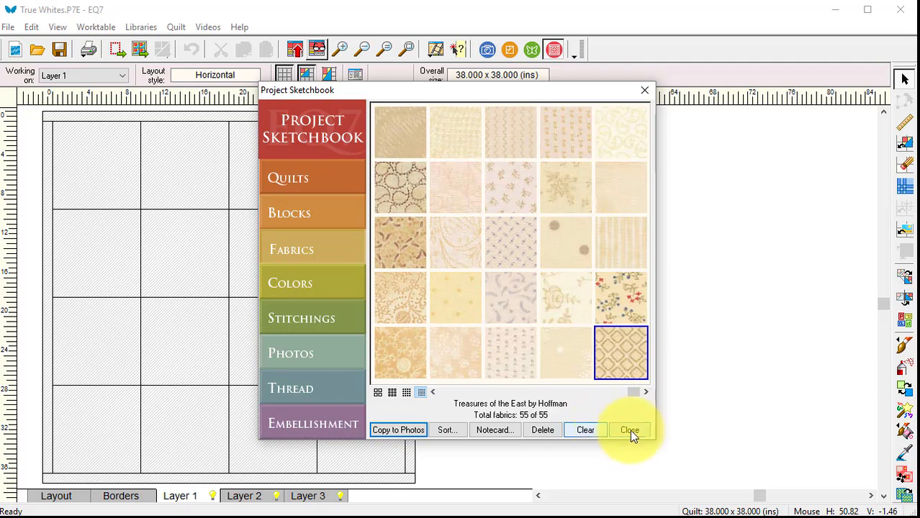
{"action": "left_click", "coordinate": [631, 430]}
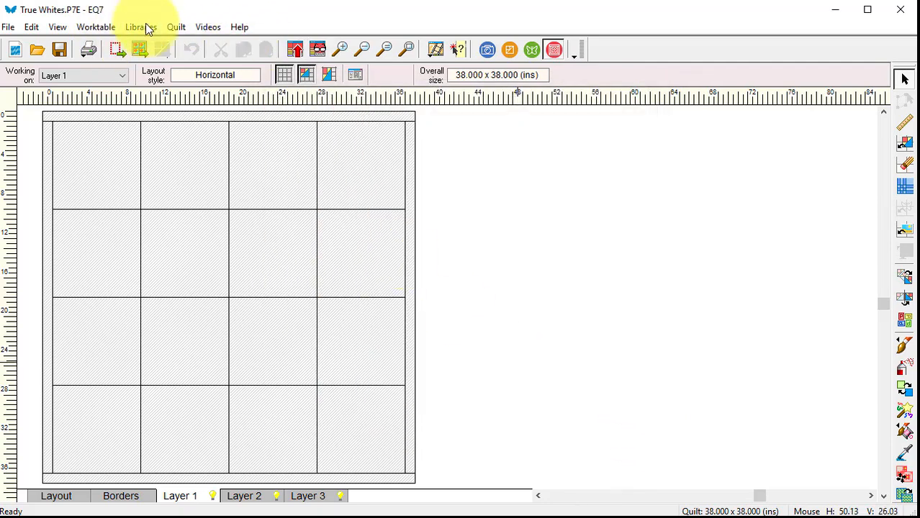
Step: Delete every Sketchbook fabric from the pink-dotted one to the last in the Fabric Library's Sketchbook view, keeping the five whites, and close the library
{"action": "left_click", "coordinate": [144, 28]}
{"action": "left_click", "coordinate": [167, 61]}
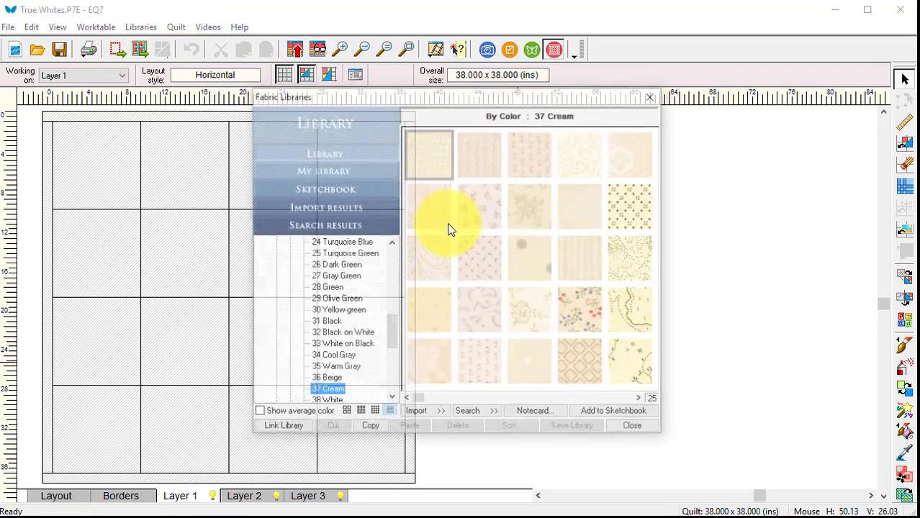
{"action": "left_click", "coordinate": [343, 190]}
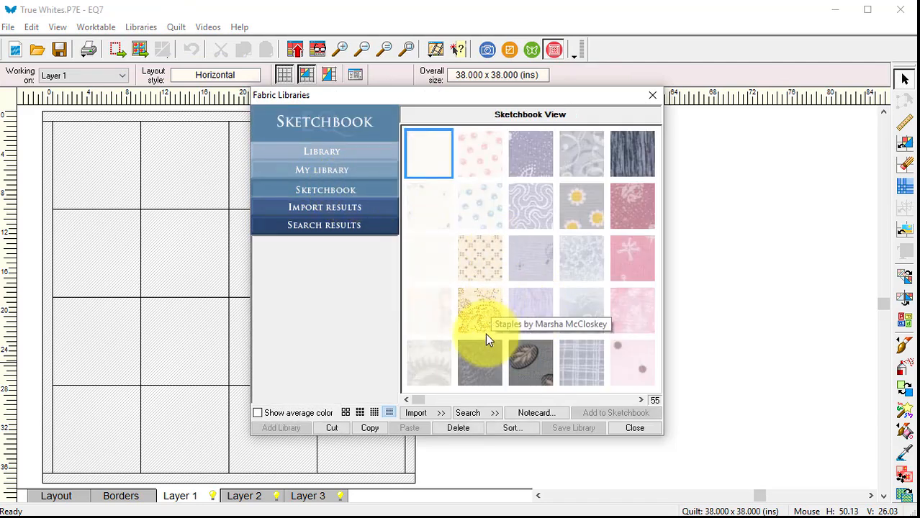
{"action": "left_click", "coordinate": [478, 148]}
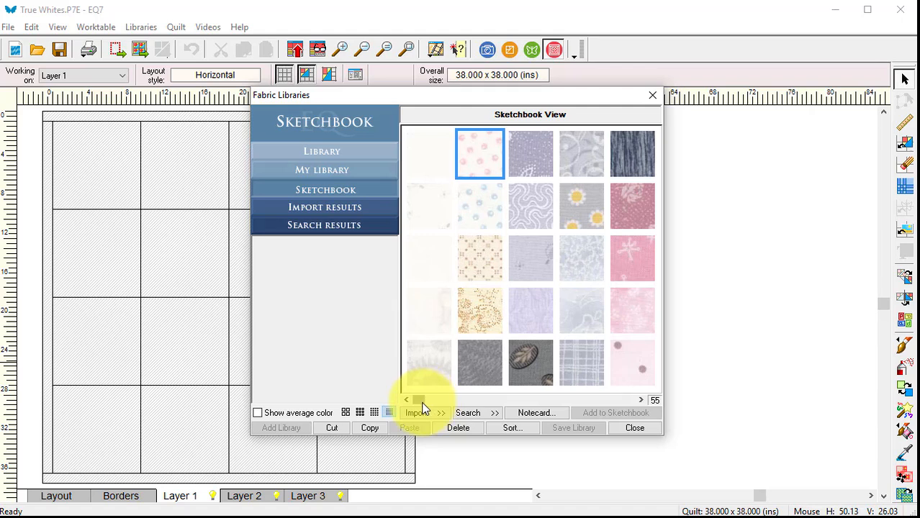
{"action": "left_click_drag", "start_coordinate": [418, 400], "coordinate": [641, 388]}
{"action": "left_click", "coordinate": [647, 366], "text": "shift"}
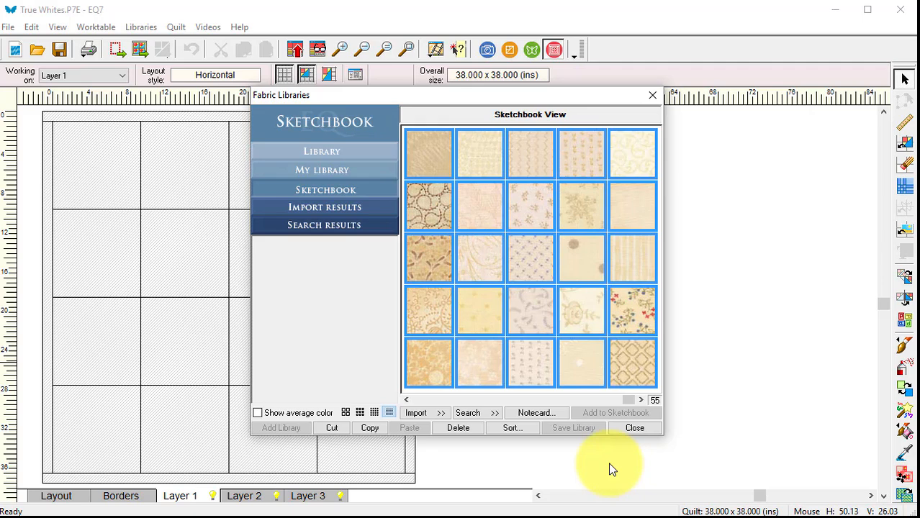
{"action": "key", "text": "Delete"}
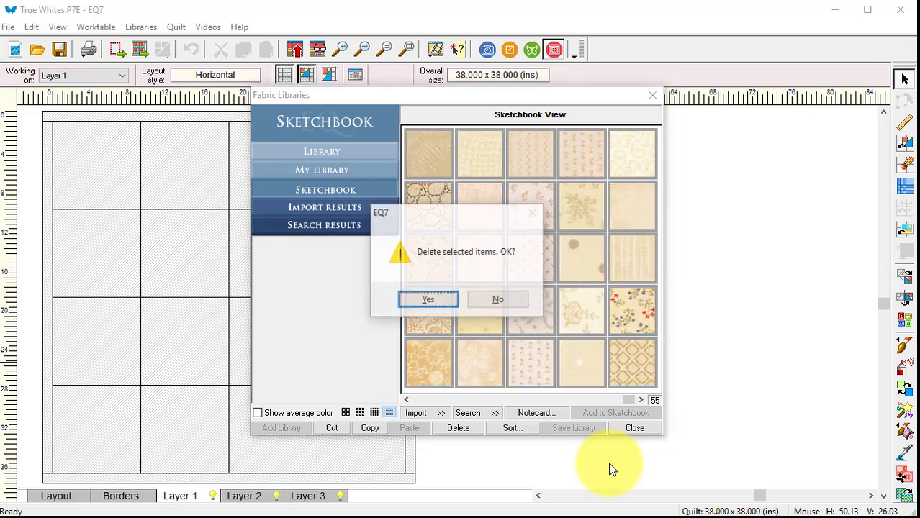
{"action": "left_click", "coordinate": [433, 308]}
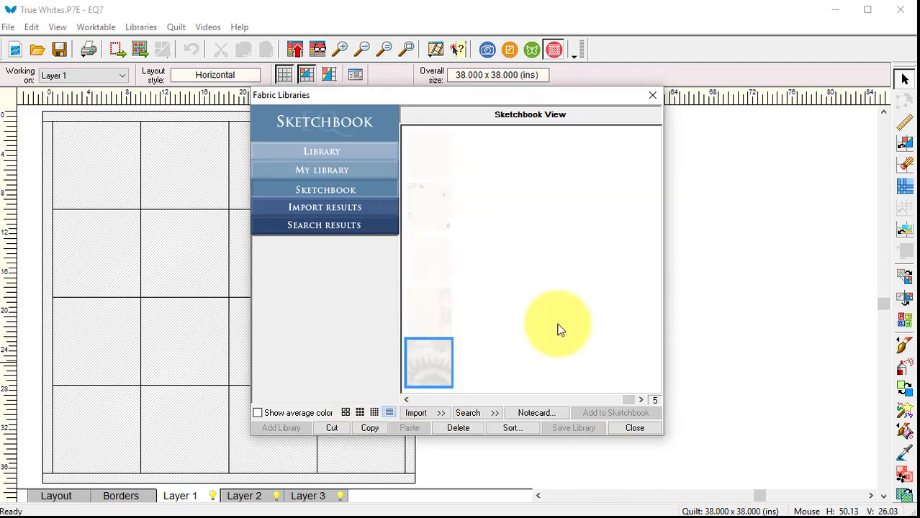
{"action": "left_click", "coordinate": [642, 427]}
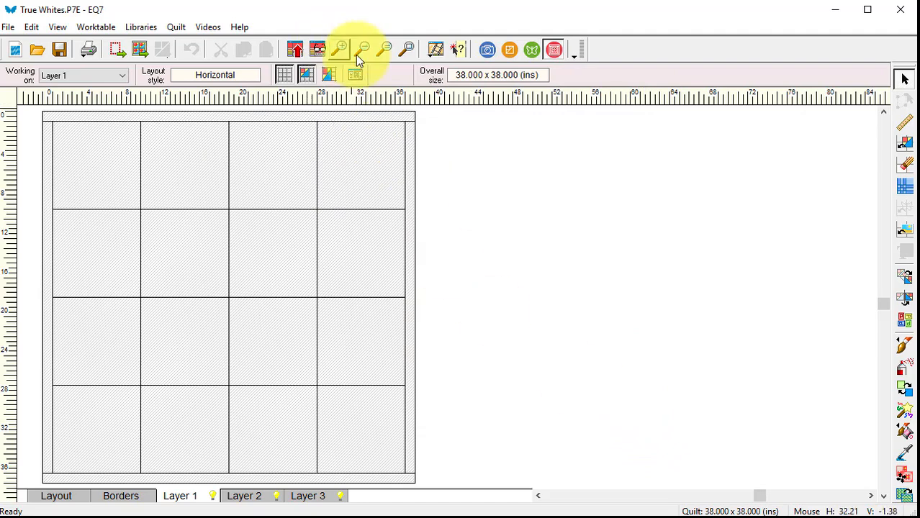
Step: Send the pink-dotted fabric photo from the Sketchbook to the Image worktable for editing
{"action": "left_click", "coordinate": [317, 49]}
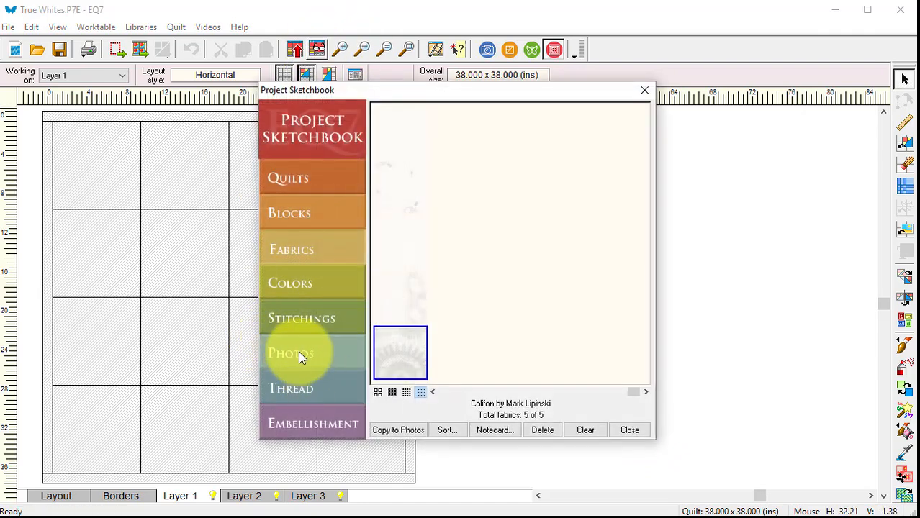
{"action": "left_click", "coordinate": [296, 351]}
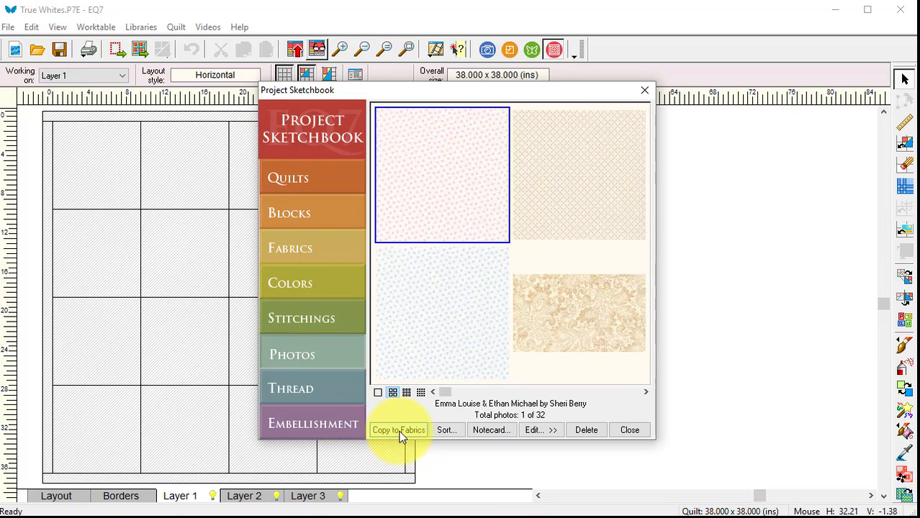
{"action": "left_click", "coordinate": [556, 432]}
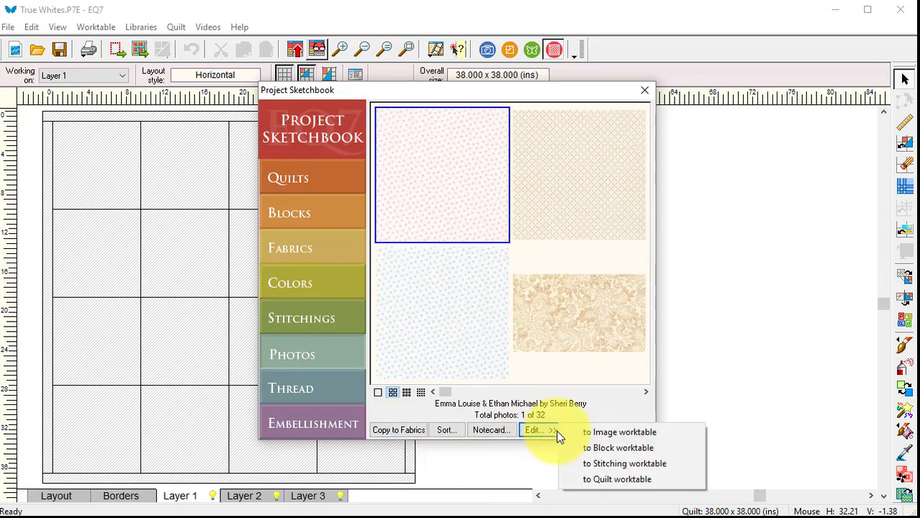
{"action": "left_click", "coordinate": [637, 432]}
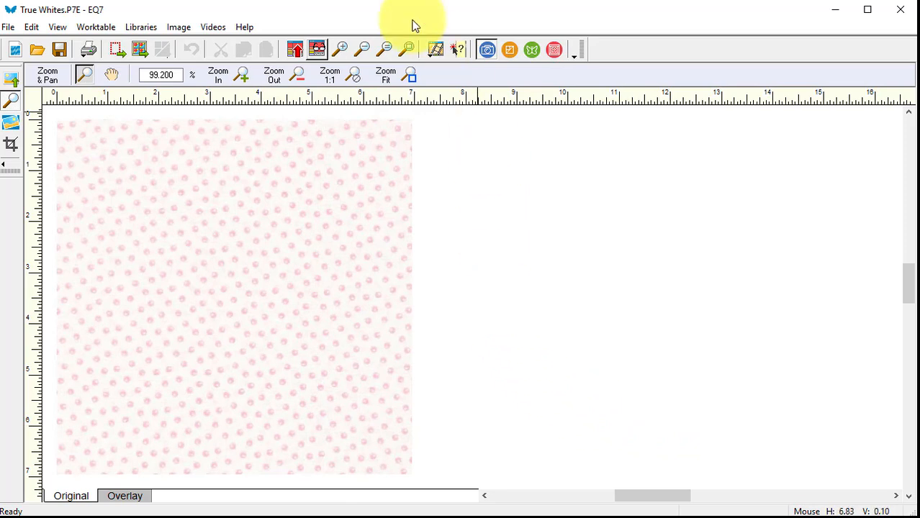
Step: Open the Hue/Saturation/Lightness adjustment for the pink-dotted image and set its lightness to 16
{"action": "left_click", "coordinate": [180, 27]}
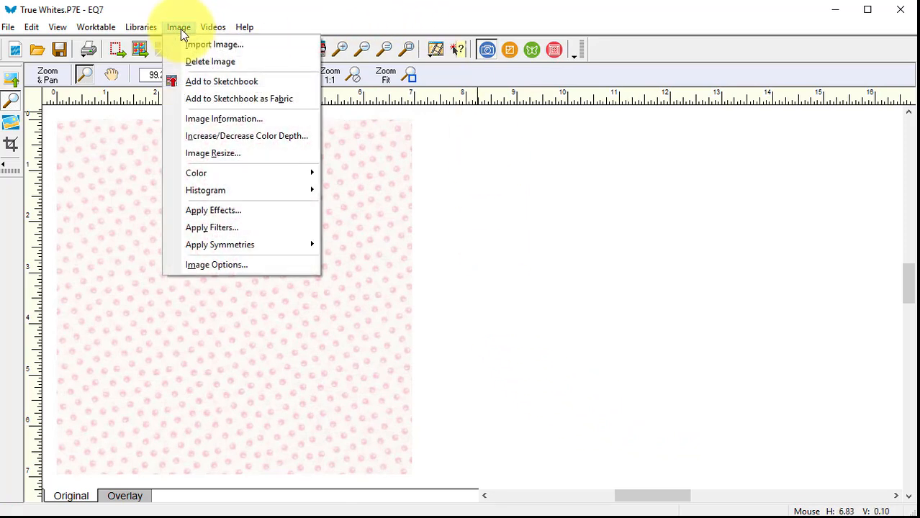
{"action": "mouse_move", "coordinate": [254, 173]}
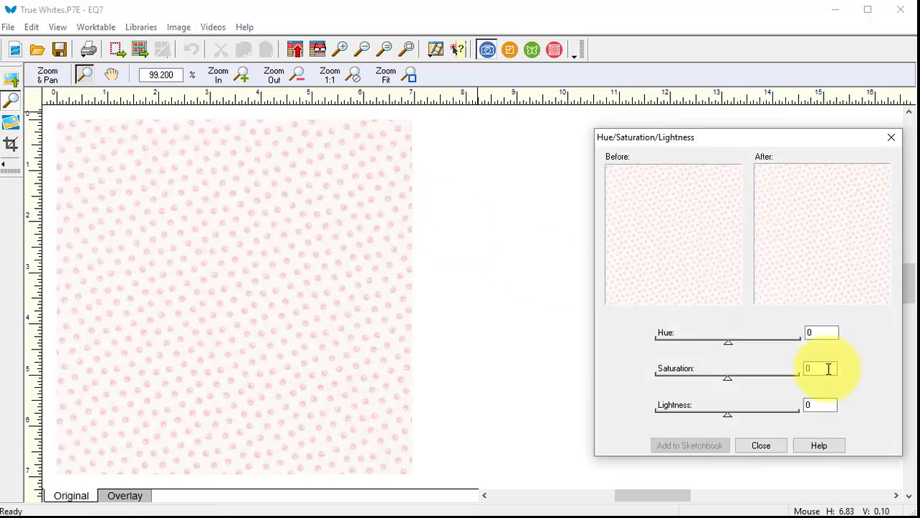
{"action": "left_click_drag", "start_coordinate": [731, 421], "coordinate": [746, 421]}
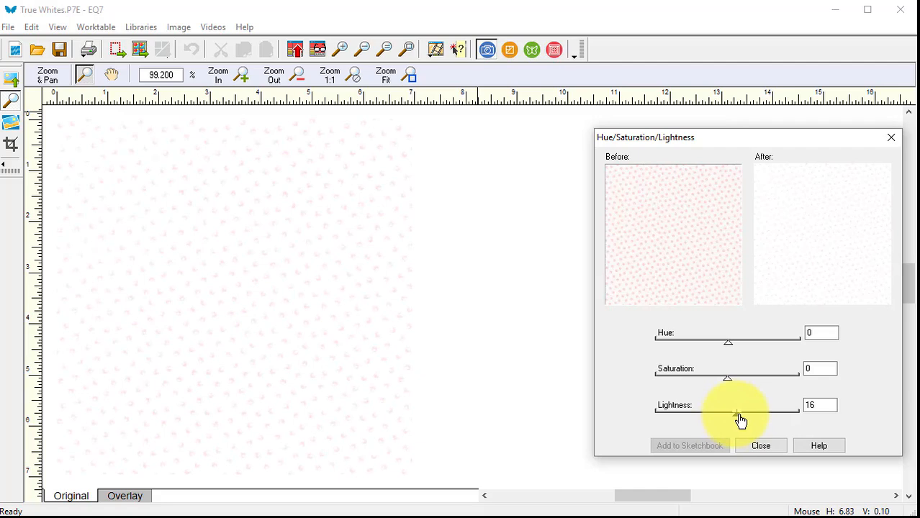
{"action": "left_click_drag", "start_coordinate": [740, 421], "coordinate": [741, 420]}
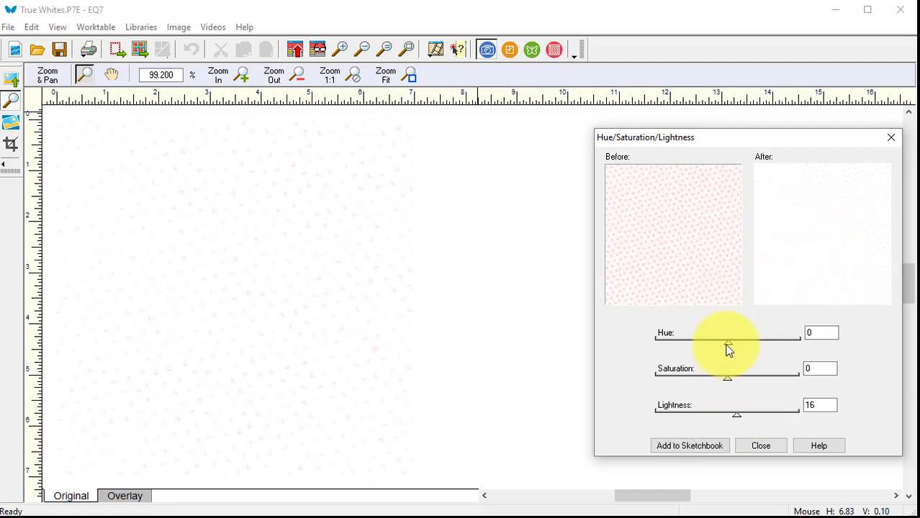
Step: Set the image's hue to 60 and lightness to 9, add the recolored version to the Sketchbook and close the adjustment
{"action": "left_click_drag", "start_coordinate": [727, 349], "coordinate": [749, 346]}
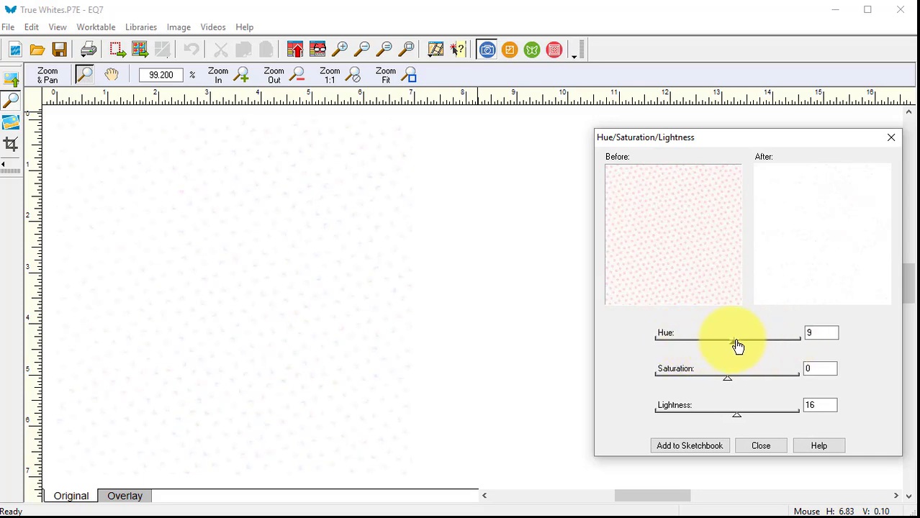
{"action": "left_click_drag", "start_coordinate": [737, 420], "coordinate": [725, 419]}
{"action": "left_click_drag", "start_coordinate": [739, 350], "coordinate": [781, 349]}
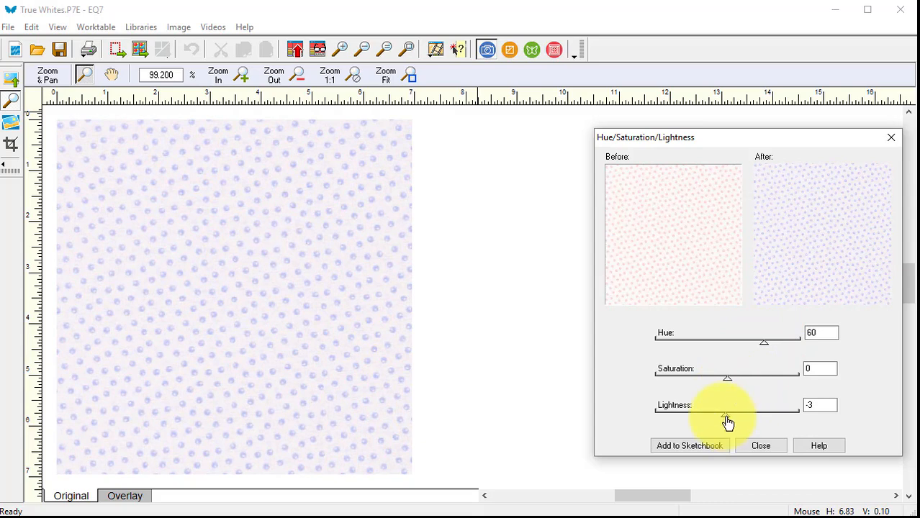
{"action": "left_click_drag", "start_coordinate": [729, 421], "coordinate": [743, 420]}
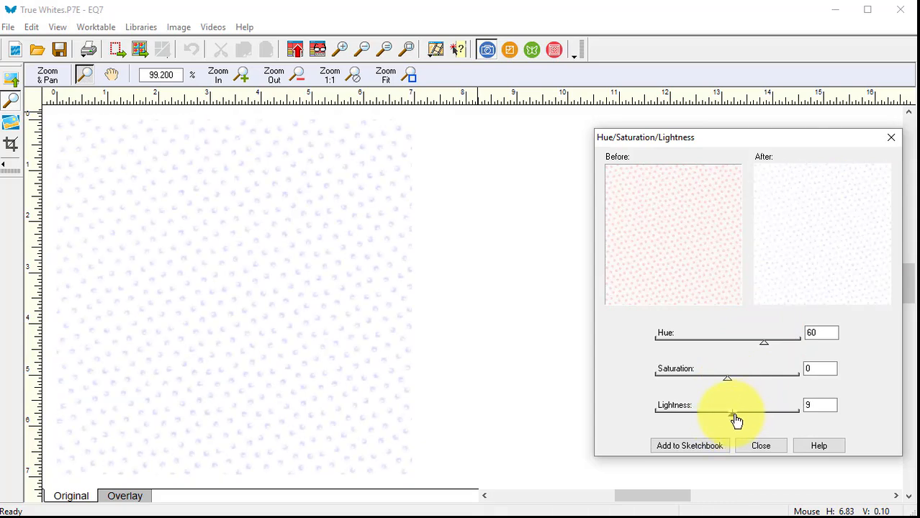
{"action": "left_click", "coordinate": [690, 447]}
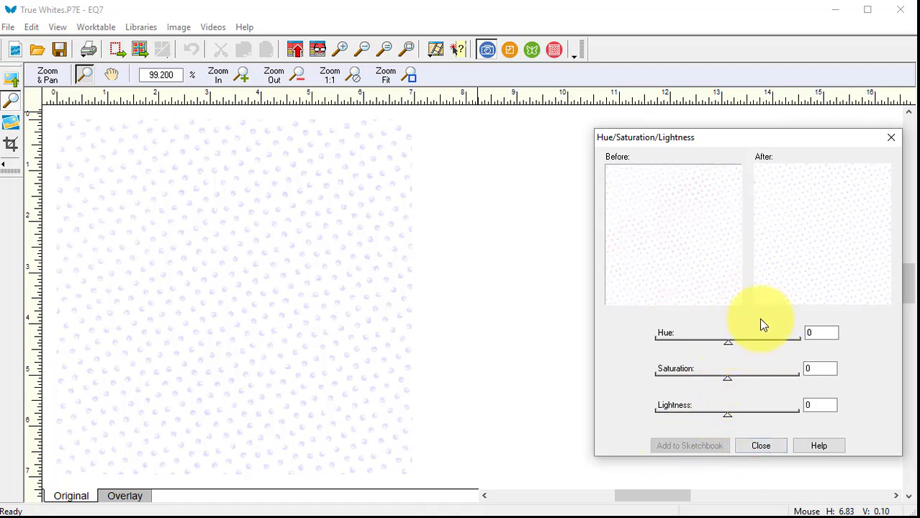
{"action": "left_click", "coordinate": [764, 448]}
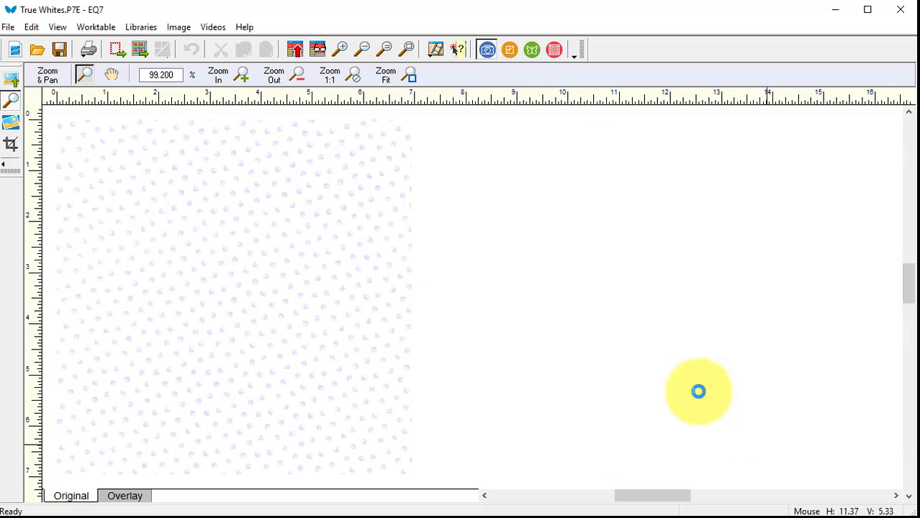
Step: Send the blue-dotted fabric photo from the Sketchbook to the Image worktable for editing
{"action": "left_click", "coordinate": [318, 49]}
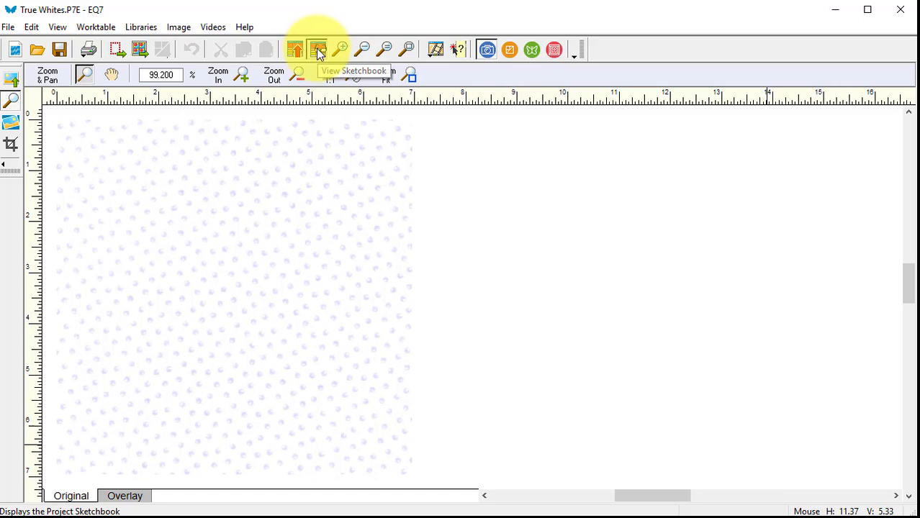
{"action": "left_click", "coordinate": [437, 309]}
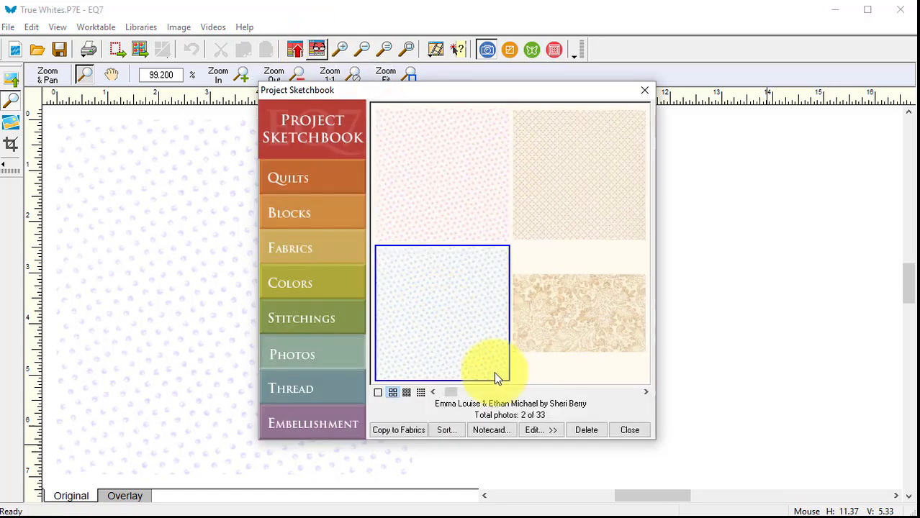
{"action": "left_click", "coordinate": [537, 429]}
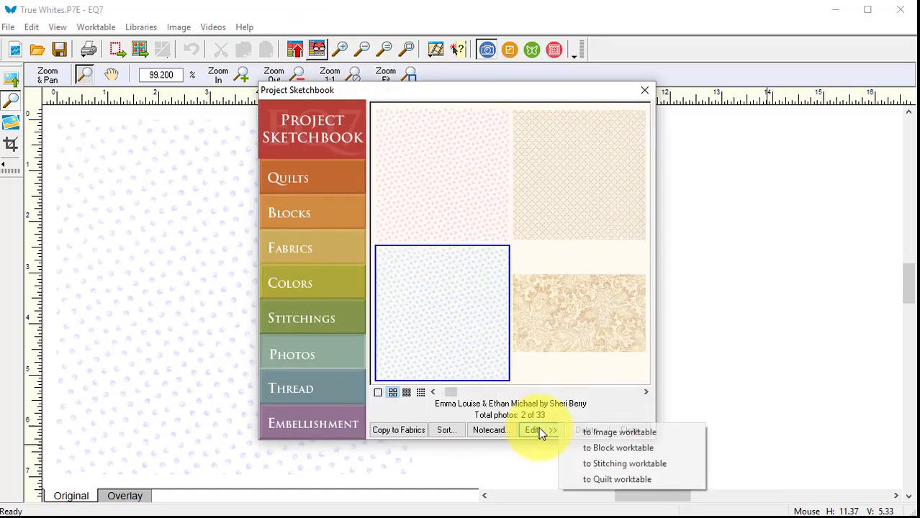
{"action": "left_click", "coordinate": [632, 434]}
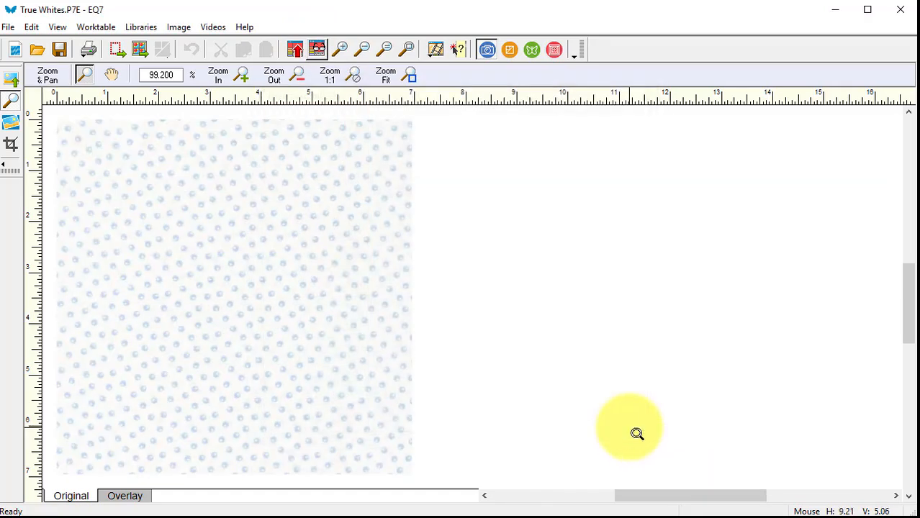
Step: Lighten the blue-dotted image with a lightness of 13 in the Hue/Saturation/Lightness adjustment and add the result to the Sketchbook
{"action": "left_click", "coordinate": [178, 28]}
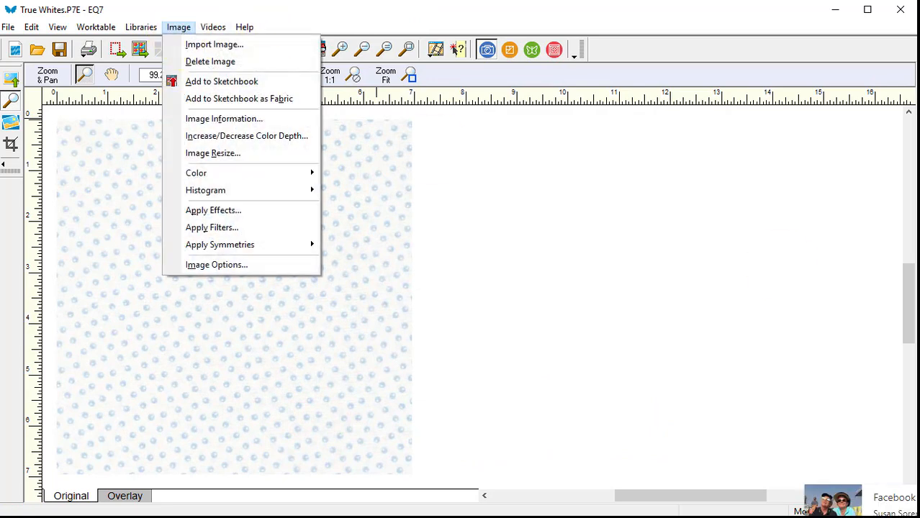
{"action": "key", "text": "Escape"}
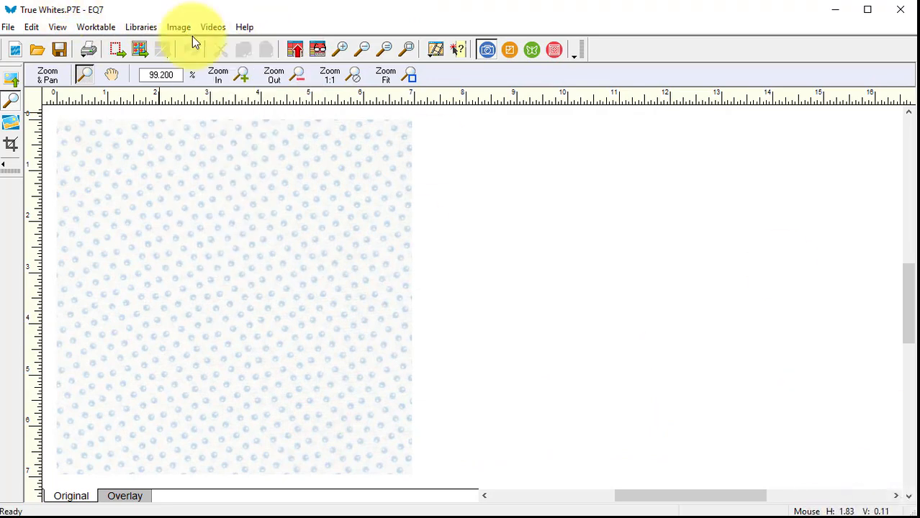
{"action": "left_click", "coordinate": [176, 27]}
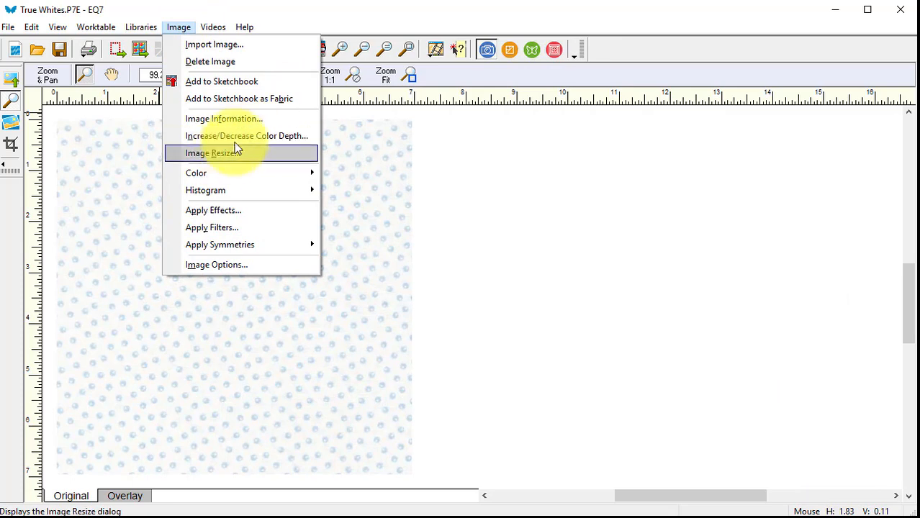
{"action": "mouse_move", "coordinate": [224, 173]}
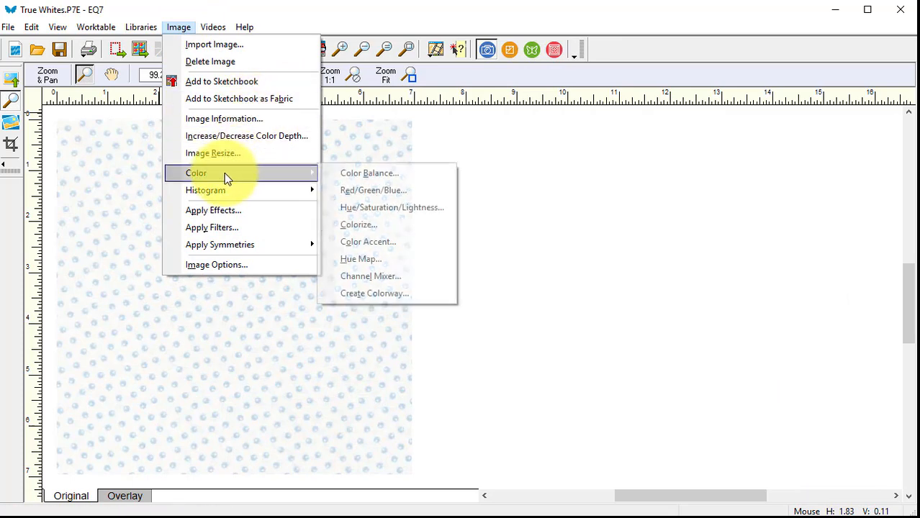
{"action": "left_click", "coordinate": [411, 207]}
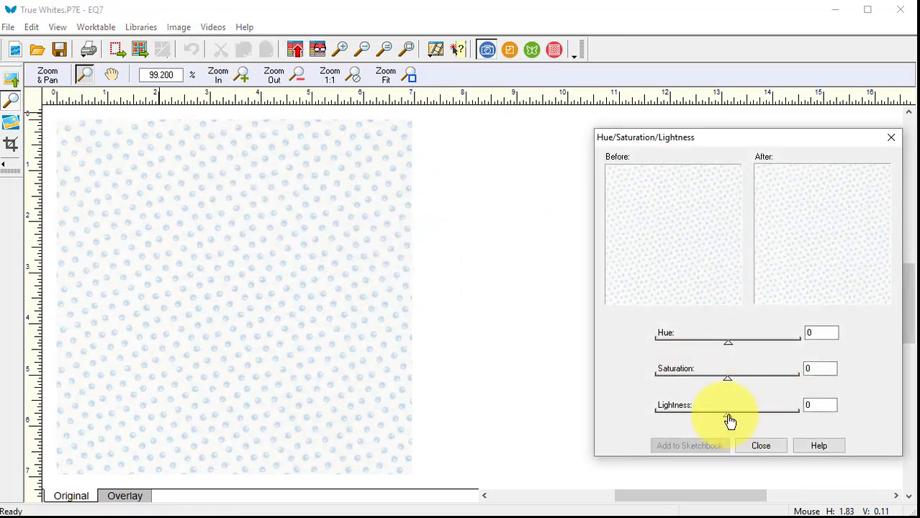
{"action": "left_click_drag", "start_coordinate": [729, 421], "coordinate": [745, 420]}
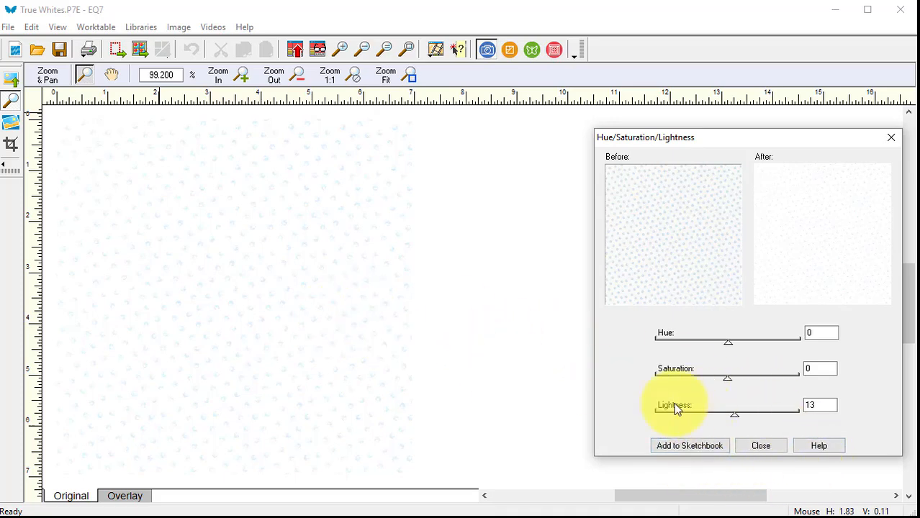
{"action": "left_click", "coordinate": [693, 447]}
{"action": "left_click", "coordinate": [757, 446]}
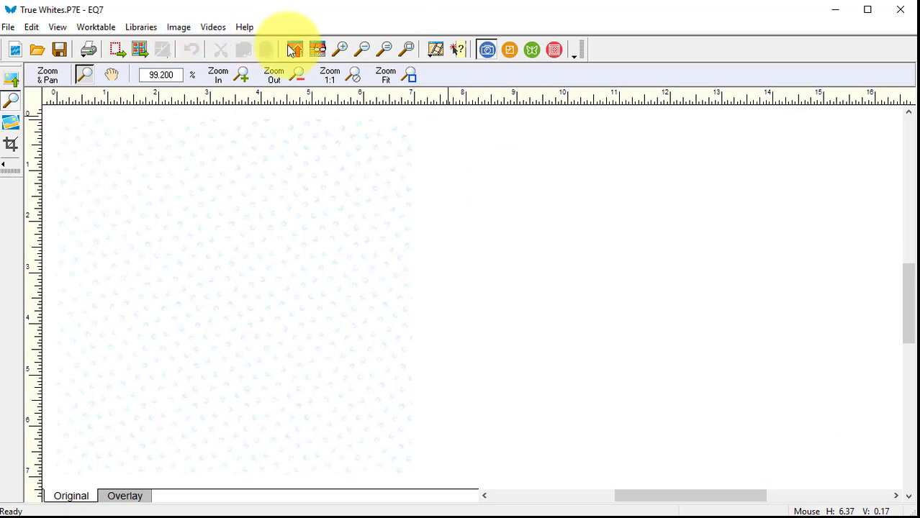
Step: Show the Sketchbook photos at the smallest thumbnail size and copy the first column of lightened photos, starting at photo 33, to Fabrics
{"action": "left_click", "coordinate": [315, 51]}
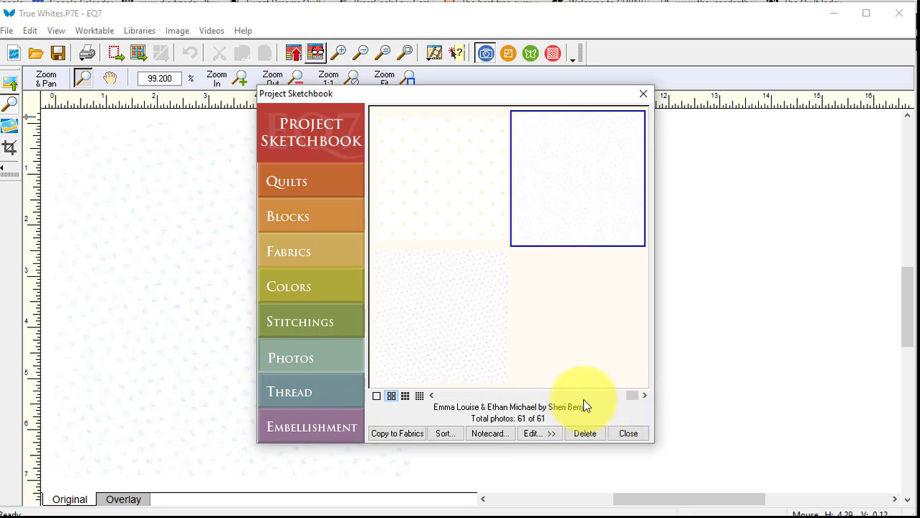
{"action": "left_click", "coordinate": [418, 396]}
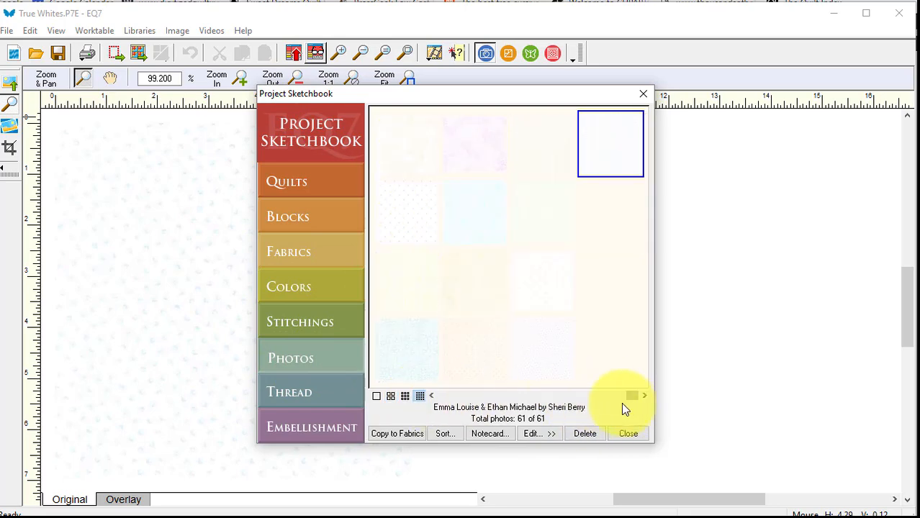
{"action": "left_click_drag", "start_coordinate": [630, 396], "coordinate": [547, 398]}
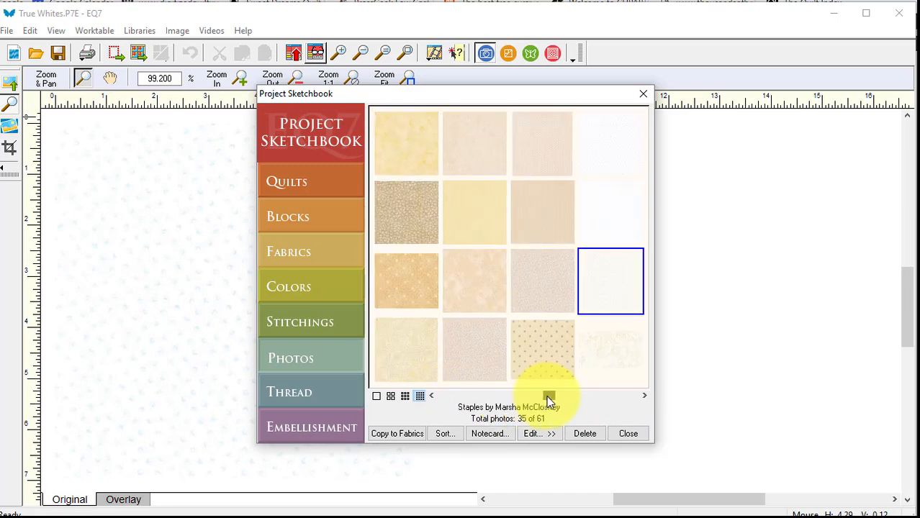
{"action": "left_click", "coordinate": [612, 155]}
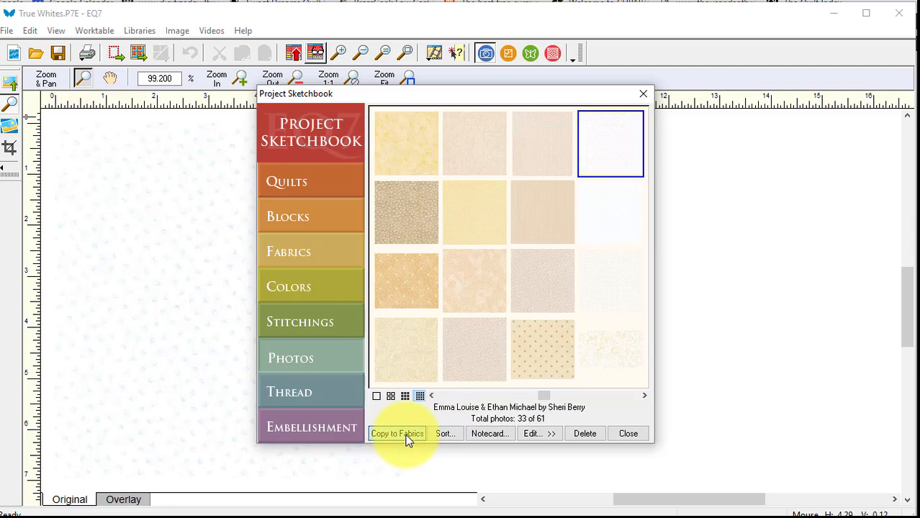
{"action": "left_click", "coordinate": [595, 216]}
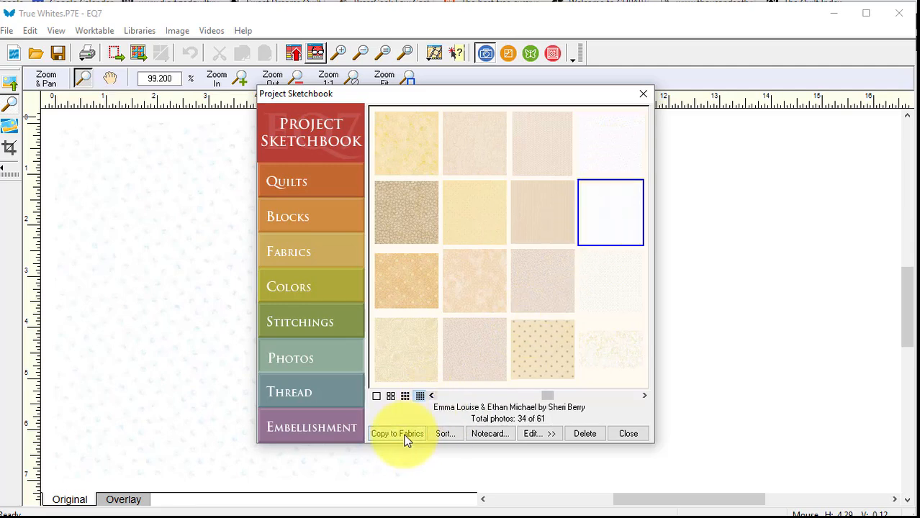
{"action": "left_click", "coordinate": [606, 289]}
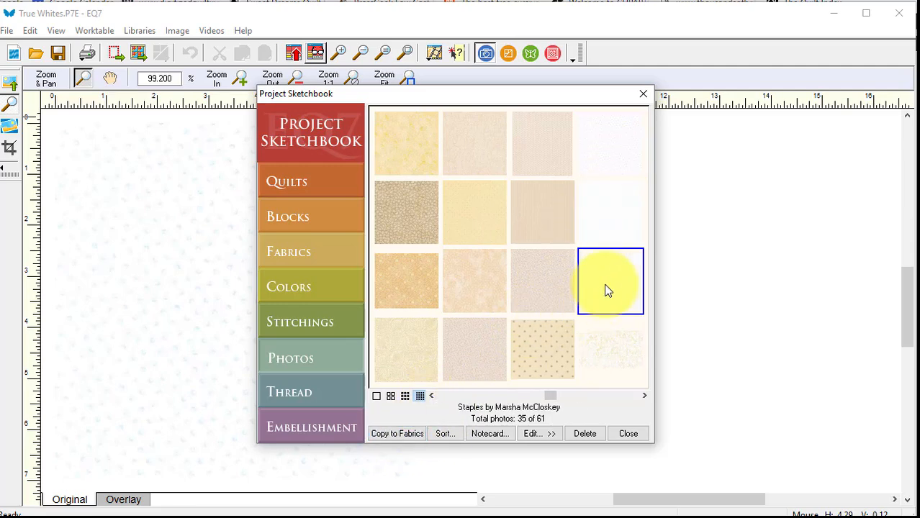
{"action": "left_click", "coordinate": [404, 435]}
Step: Copy the next two columns of lightened photos, 37 to 44, from Photos to Fabrics one by one
{"action": "left_click", "coordinate": [645, 395]}
{"action": "left_click", "coordinate": [600, 236]}
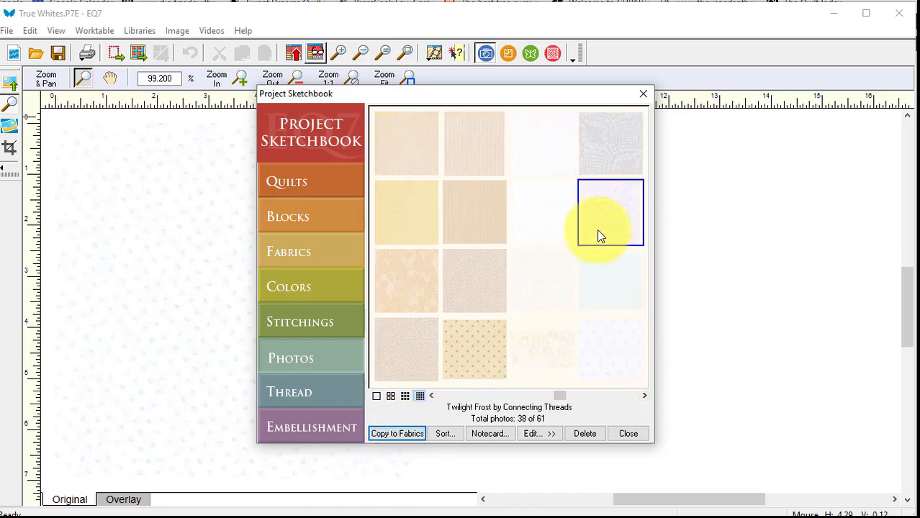
{"action": "left_click", "coordinate": [609, 292]}
{"action": "left_click", "coordinate": [610, 353]}
{"action": "left_click", "coordinate": [644, 396]}
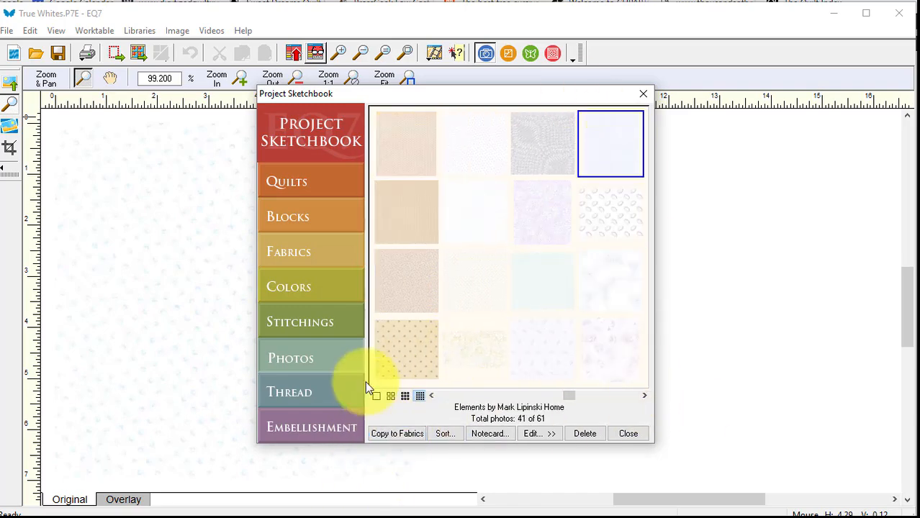
{"action": "left_click", "coordinate": [397, 433]}
{"action": "left_click", "coordinate": [397, 434]}
{"action": "left_click", "coordinate": [398, 434]}
Step: Copy lightened photos 45 to 52 from Photos to Fabrics one by one
{"action": "left_click", "coordinate": [644, 395]}
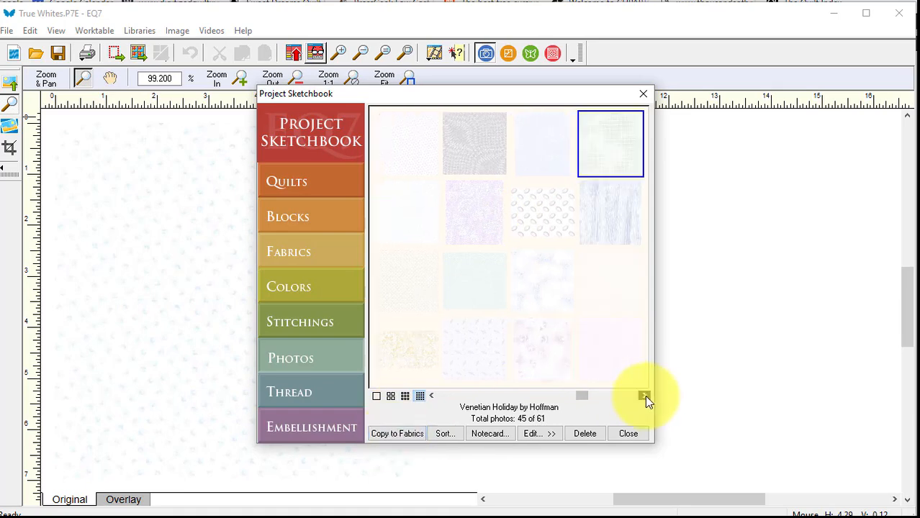
{"action": "left_click", "coordinate": [398, 434]}
{"action": "left_click", "coordinate": [608, 238]}
{"action": "left_click", "coordinate": [611, 311]}
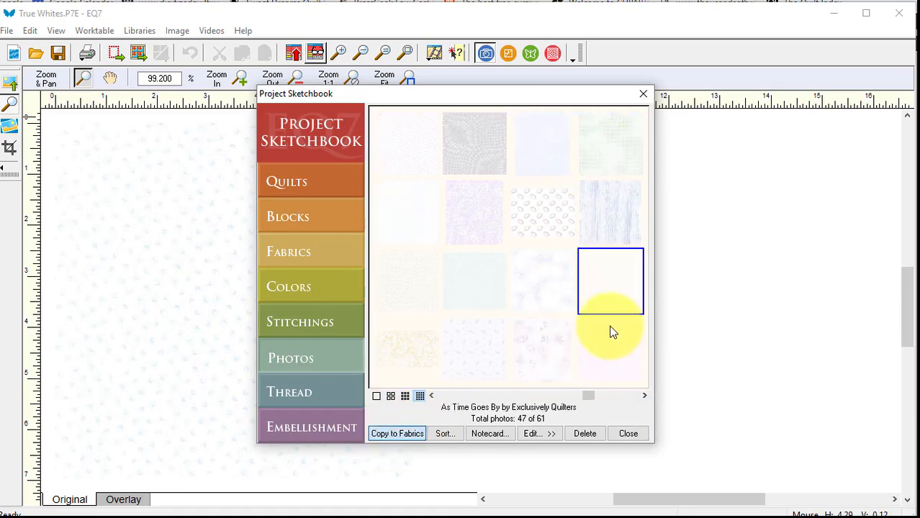
{"action": "left_click", "coordinate": [610, 331]}
{"action": "left_click", "coordinate": [644, 395]}
{"action": "left_click", "coordinate": [418, 433]}
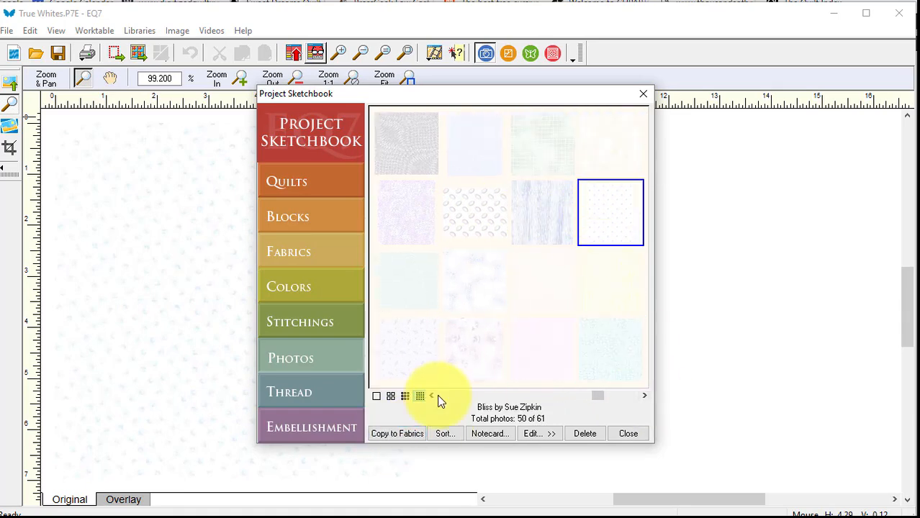
{"action": "left_click", "coordinate": [603, 310]}
{"action": "left_click", "coordinate": [585, 356]}
Step: Copy the remaining lightened photos, 53 to 61, from Photos to Fabrics one by one
{"action": "left_click", "coordinate": [644, 395]}
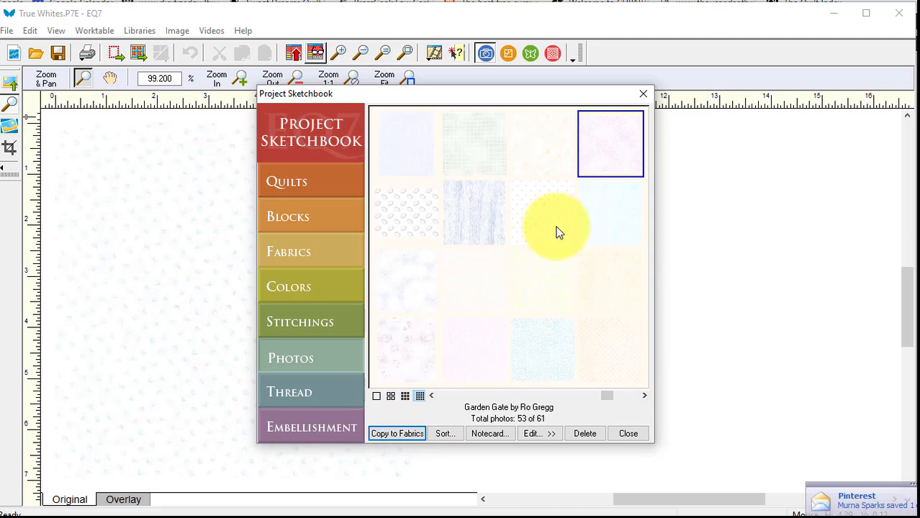
{"action": "left_click", "coordinate": [596, 226]}
{"action": "left_click", "coordinate": [397, 433]}
{"action": "left_click", "coordinate": [378, 435]}
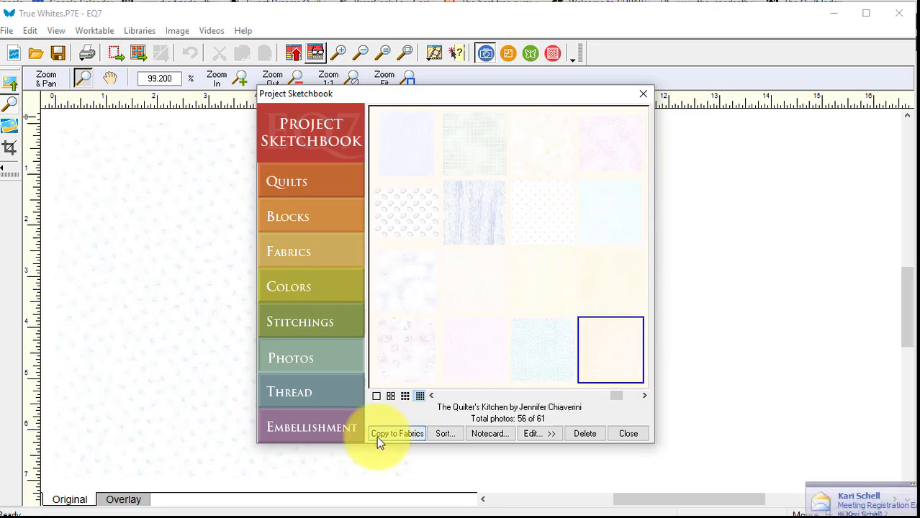
{"action": "left_click", "coordinate": [647, 395]}
{"action": "left_click", "coordinate": [612, 238]}
{"action": "left_click", "coordinate": [601, 286]}
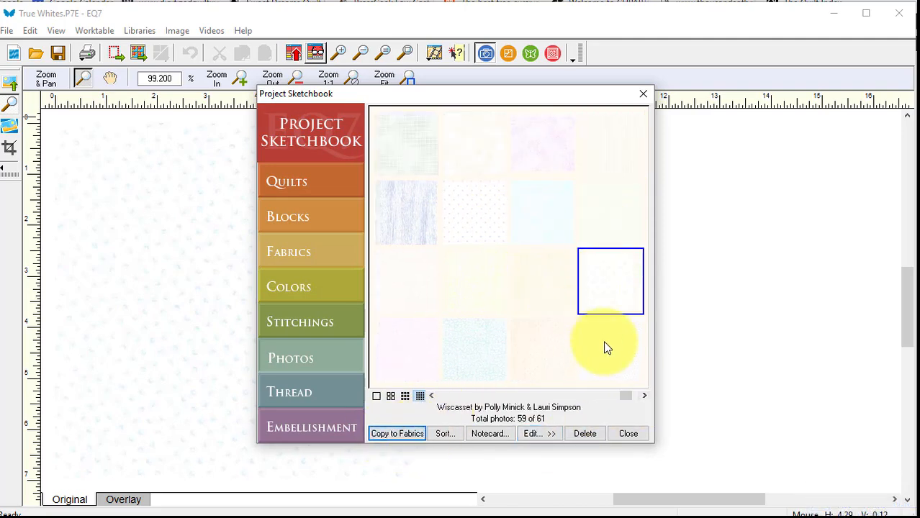
{"action": "left_click", "coordinate": [604, 348]}
{"action": "left_click", "coordinate": [644, 395]}
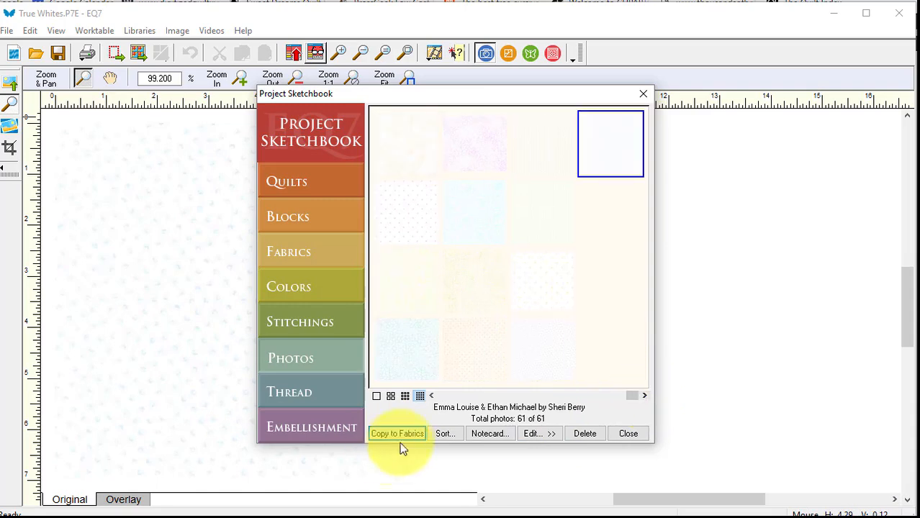
{"action": "left_click", "coordinate": [403, 434]}
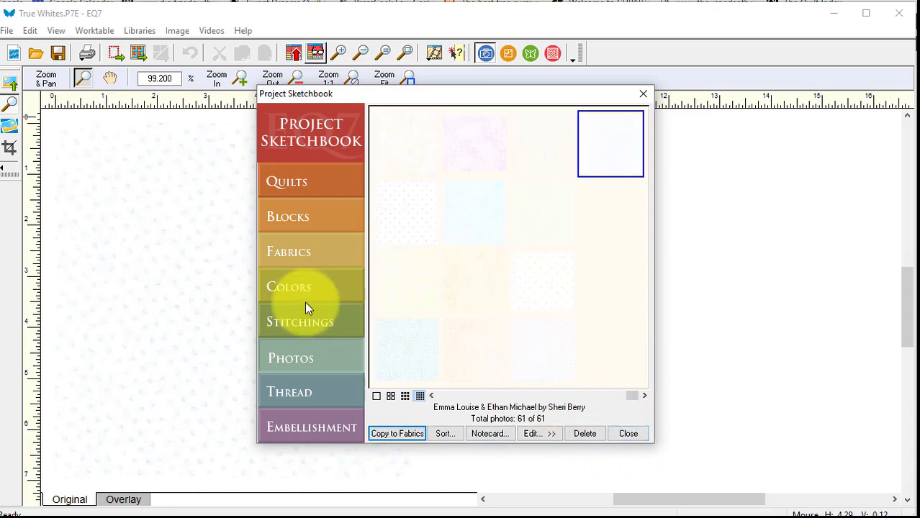
Step: Review the fabrics in the Sketchbook, delete the dark gray Prism II fabric and close the Sketchbook
{"action": "left_click", "coordinate": [302, 256]}
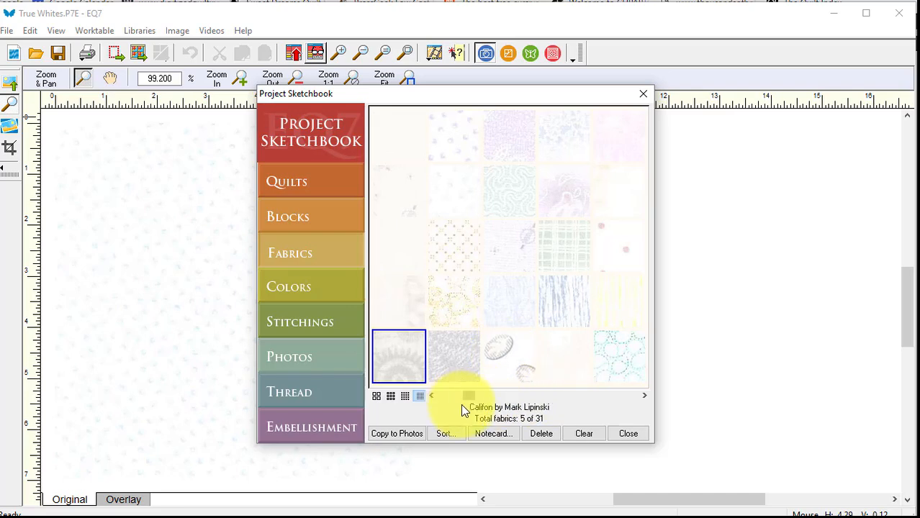
{"action": "left_click_drag", "start_coordinate": [466, 396], "coordinate": [438, 396]}
{"action": "left_click", "coordinate": [395, 370]}
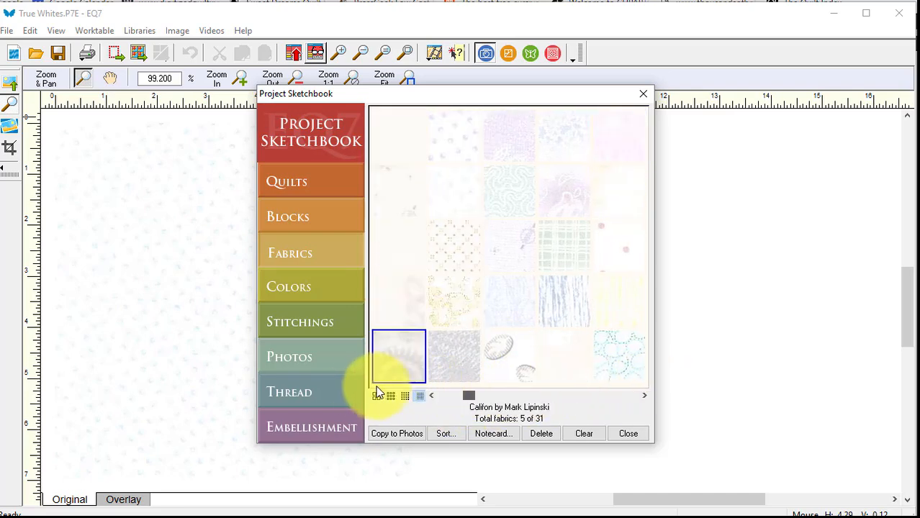
{"action": "left_click", "coordinate": [450, 365]}
{"action": "left_click", "coordinate": [541, 434]}
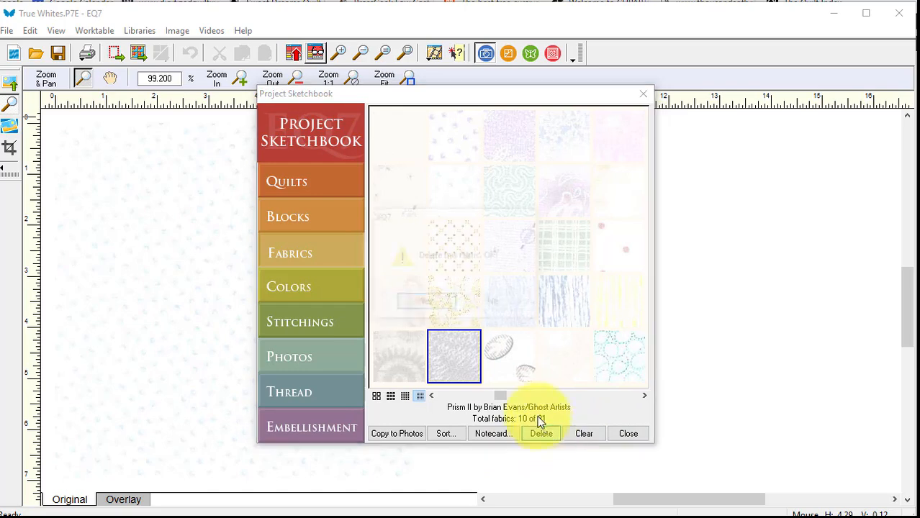
{"action": "left_click", "coordinate": [439, 304]}
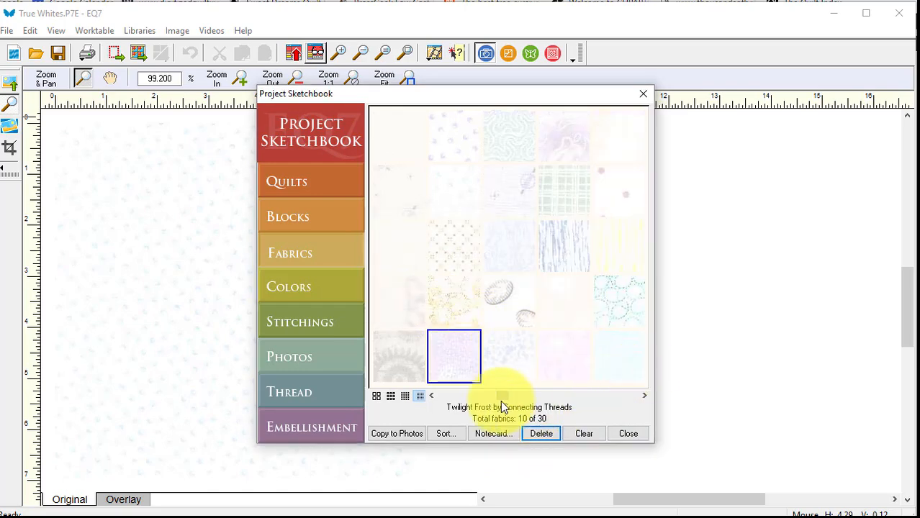
{"action": "mouse_move", "coordinate": [503, 397]}
{"action": "left_mouse_down"}
{"action": "mouse_move", "coordinate": [661, 394]}
{"action": "mouse_move", "coordinate": [376, 398]}
{"action": "left_mouse_up"}
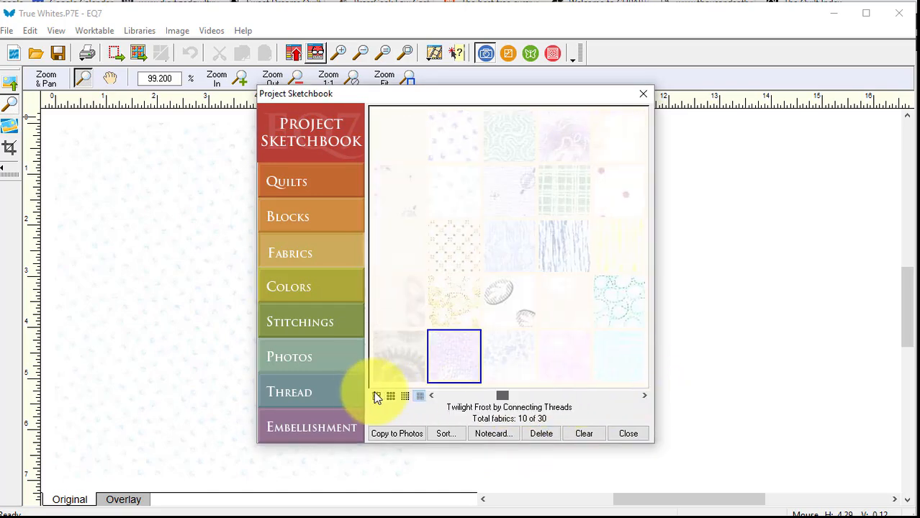
{"action": "left_click", "coordinate": [626, 437]}
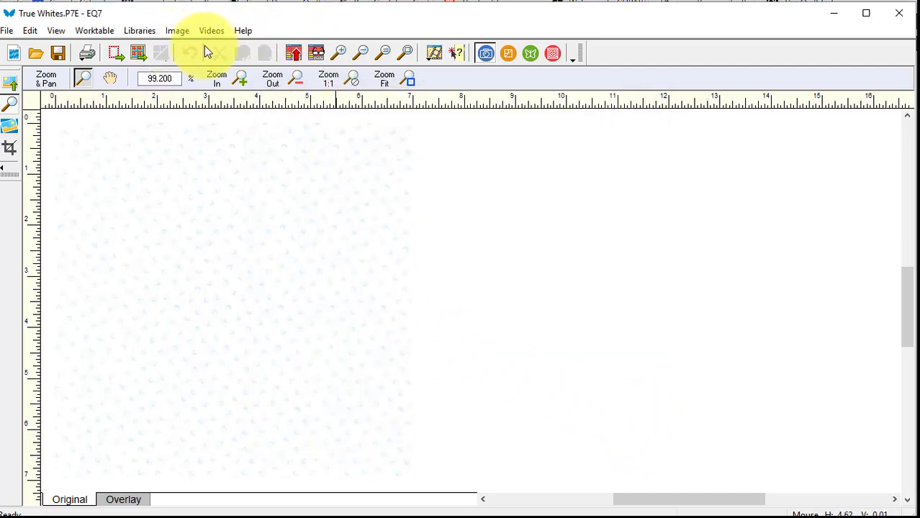
Step: Add a custom fabric library named Created Fabrics with 10 styles under My Library and expand My Custom Libraries
{"action": "left_click", "coordinate": [139, 31]}
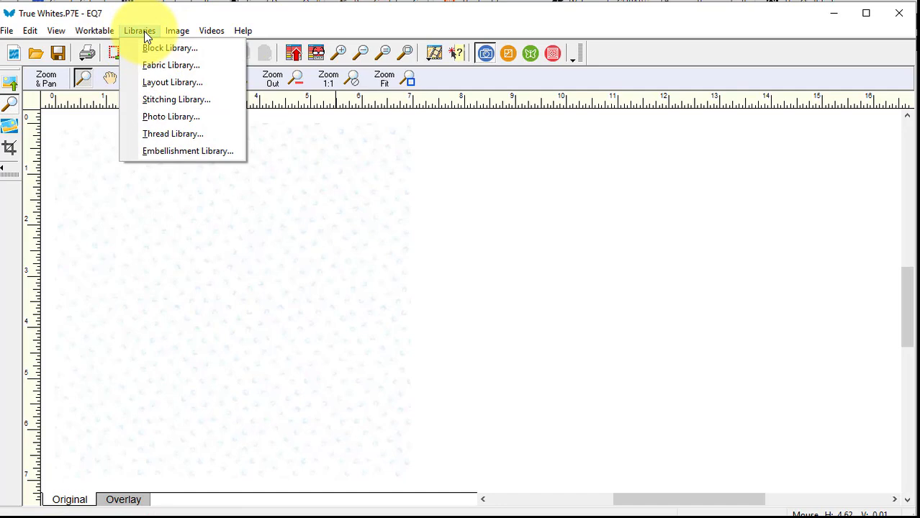
{"action": "left_click", "coordinate": [167, 62]}
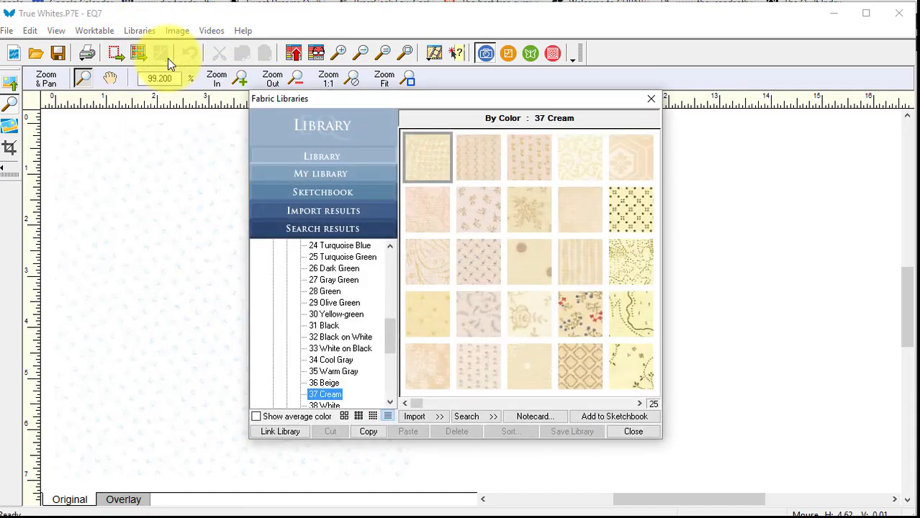
{"action": "left_click", "coordinate": [340, 176]}
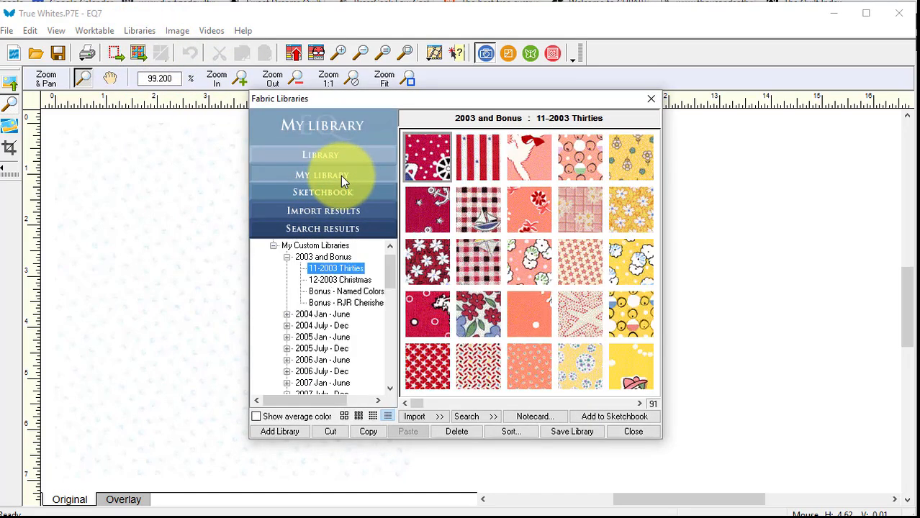
{"action": "left_click_drag", "start_coordinate": [392, 268], "coordinate": [299, 418]}
{"action": "left_click", "coordinate": [280, 431]}
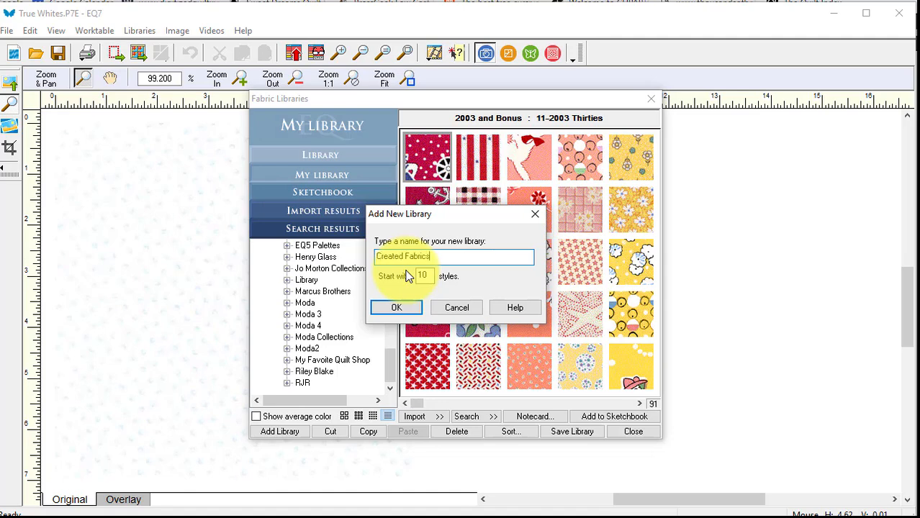
{"action": "left_click", "coordinate": [388, 308]}
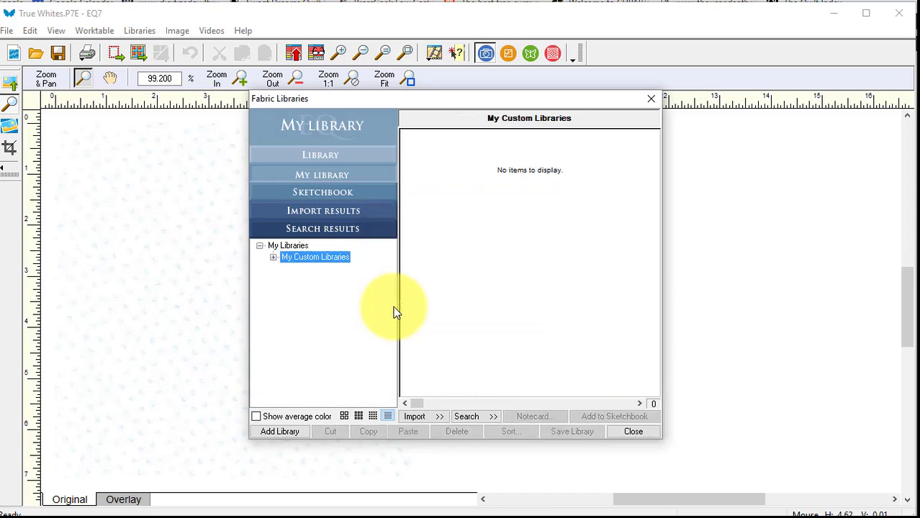
{"action": "left_click", "coordinate": [275, 258]}
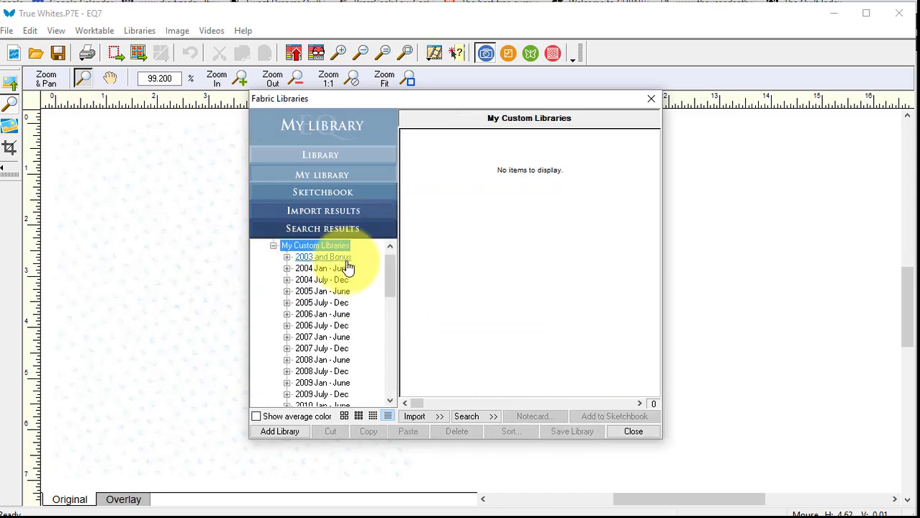
Step: Rename Style 1 of the Created Fabrics custom library as True Whites
{"action": "left_click_drag", "start_coordinate": [393, 277], "coordinate": [387, 354]}
{"action": "left_click", "coordinate": [286, 292]}
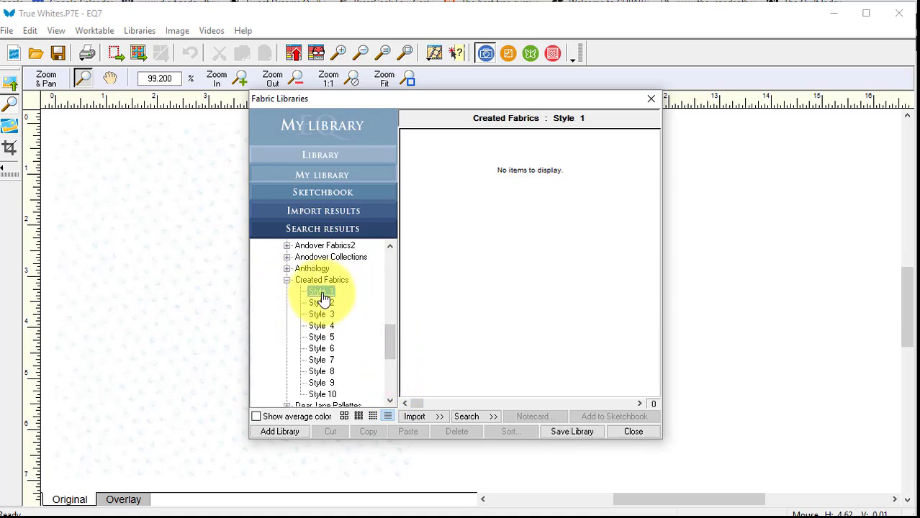
{"action": "right_click", "coordinate": [324, 298]}
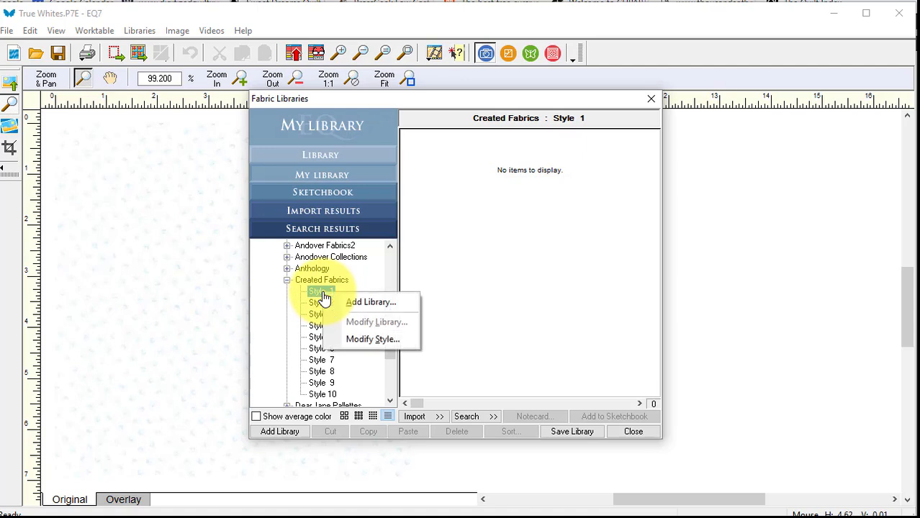
{"action": "left_click", "coordinate": [376, 338]}
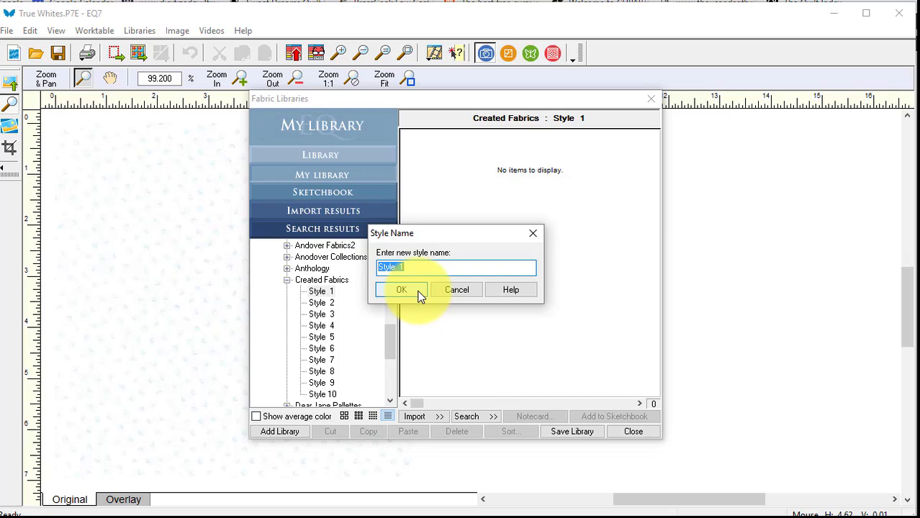
{"action": "type", "text": "True Whites"}
{"action": "left_click", "coordinate": [408, 293]}
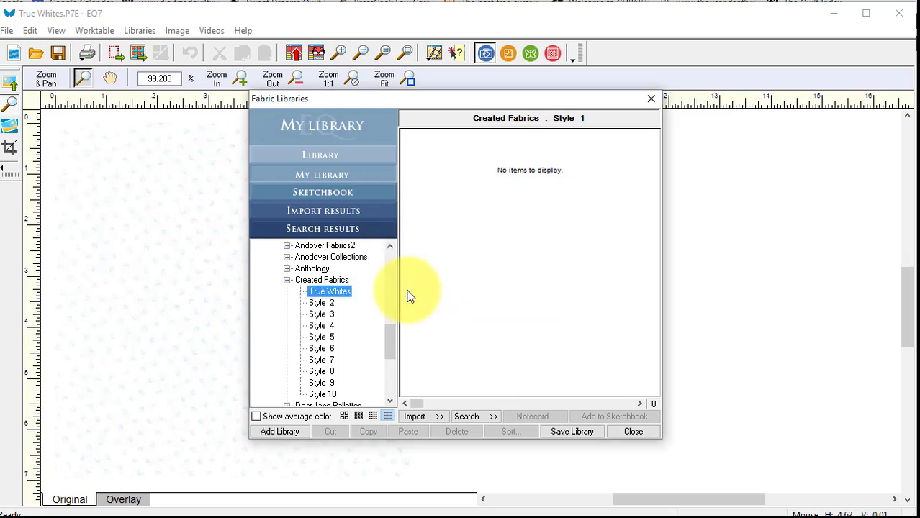
Step: Copy all the Sketchbook fabrics into the True Whites style of the Created Fabrics library and save the library
{"action": "left_click", "coordinate": [337, 192]}
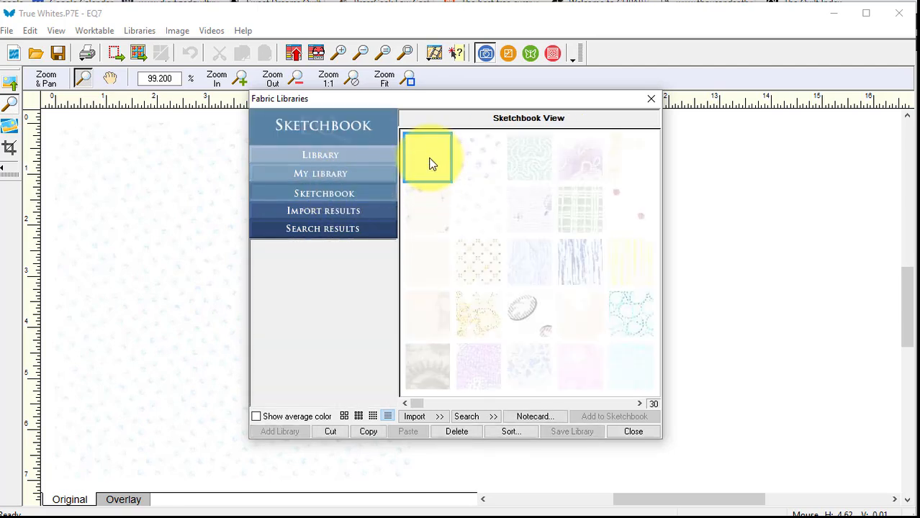
{"action": "key", "text": "ctrl+a"}
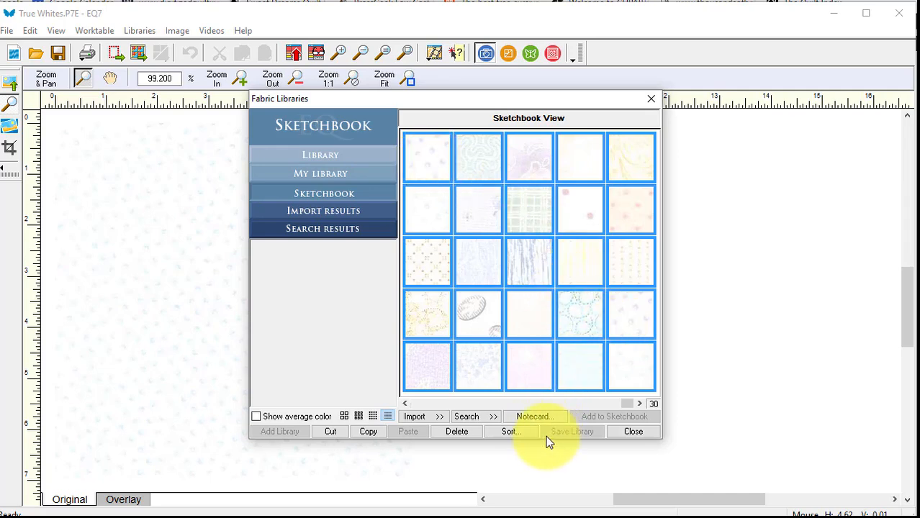
{"action": "left_click", "coordinate": [369, 432]}
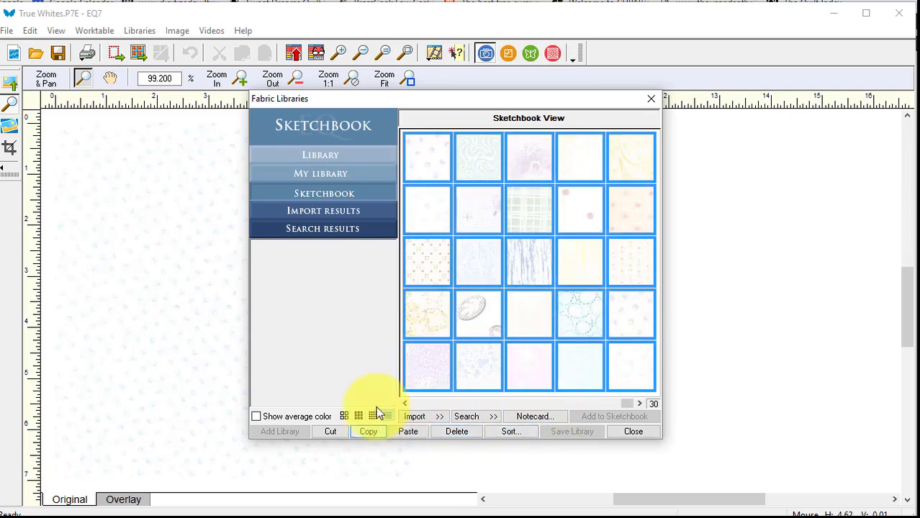
{"action": "left_click", "coordinate": [340, 174]}
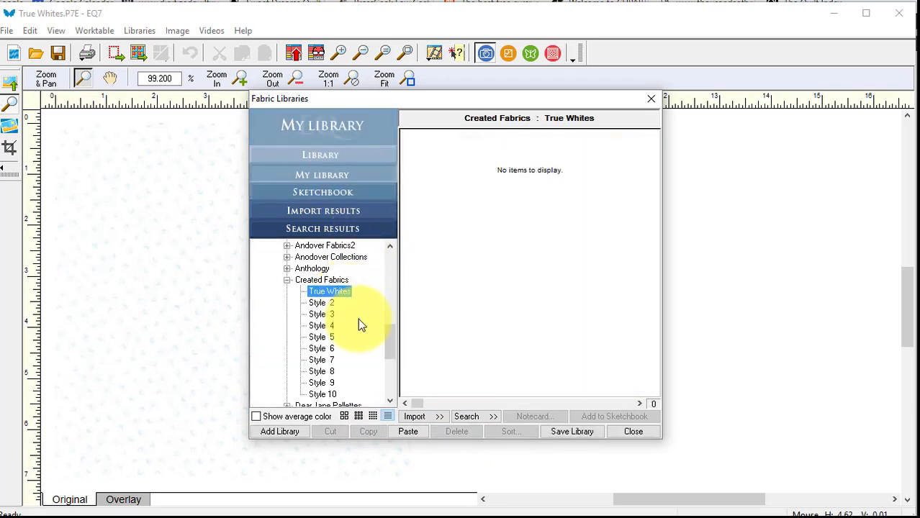
{"action": "left_click", "coordinate": [411, 434]}
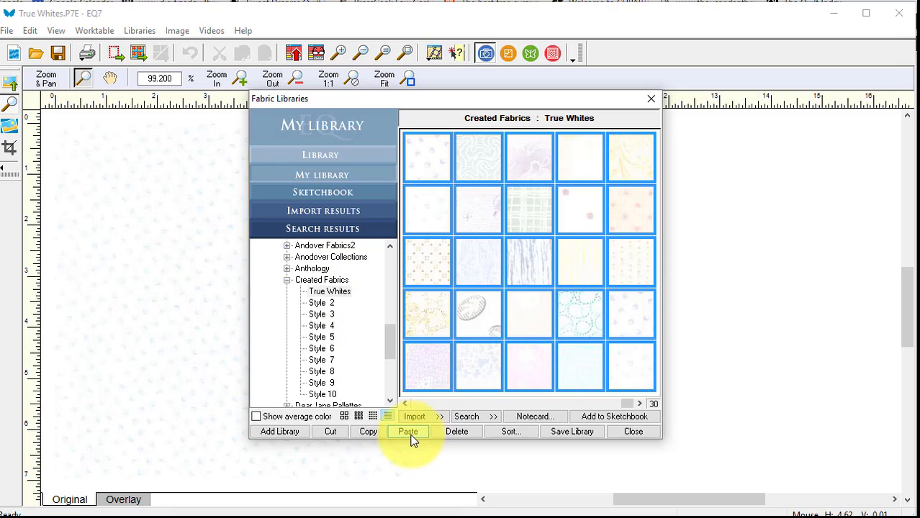
{"action": "left_click", "coordinate": [576, 432]}
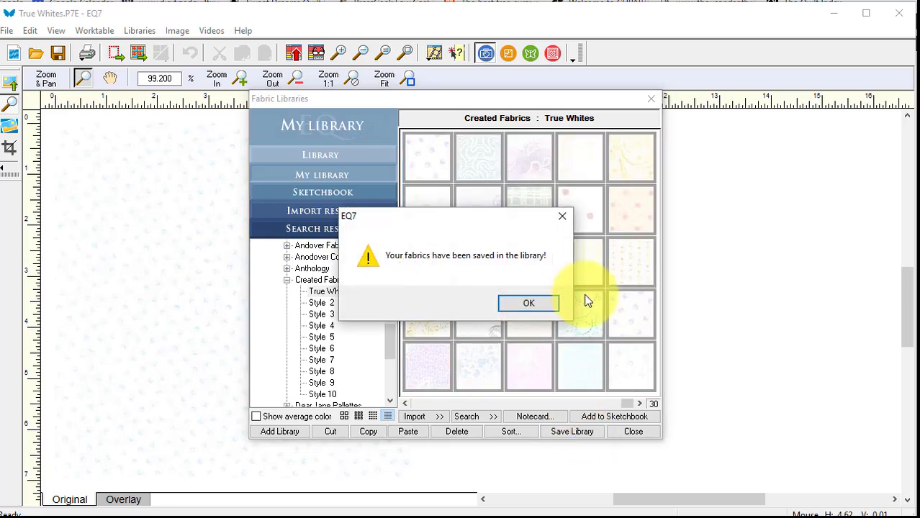
{"action": "left_click", "coordinate": [529, 305]}
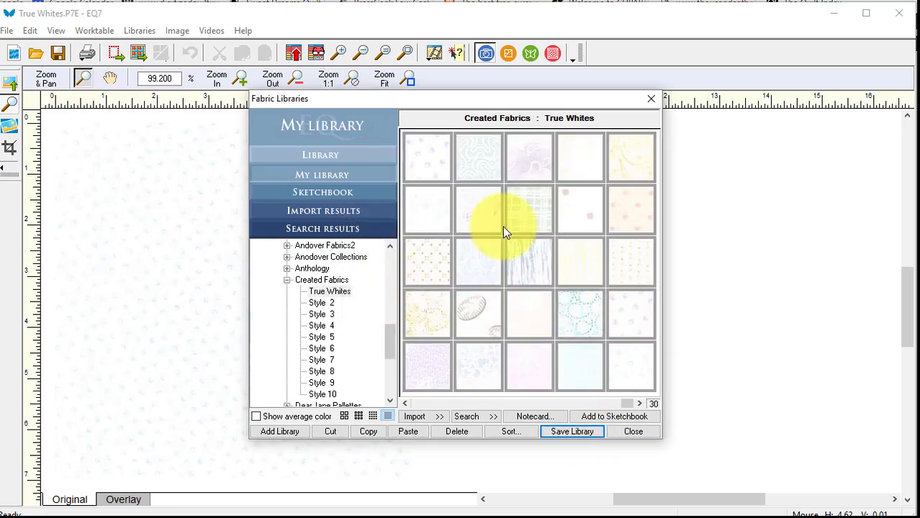